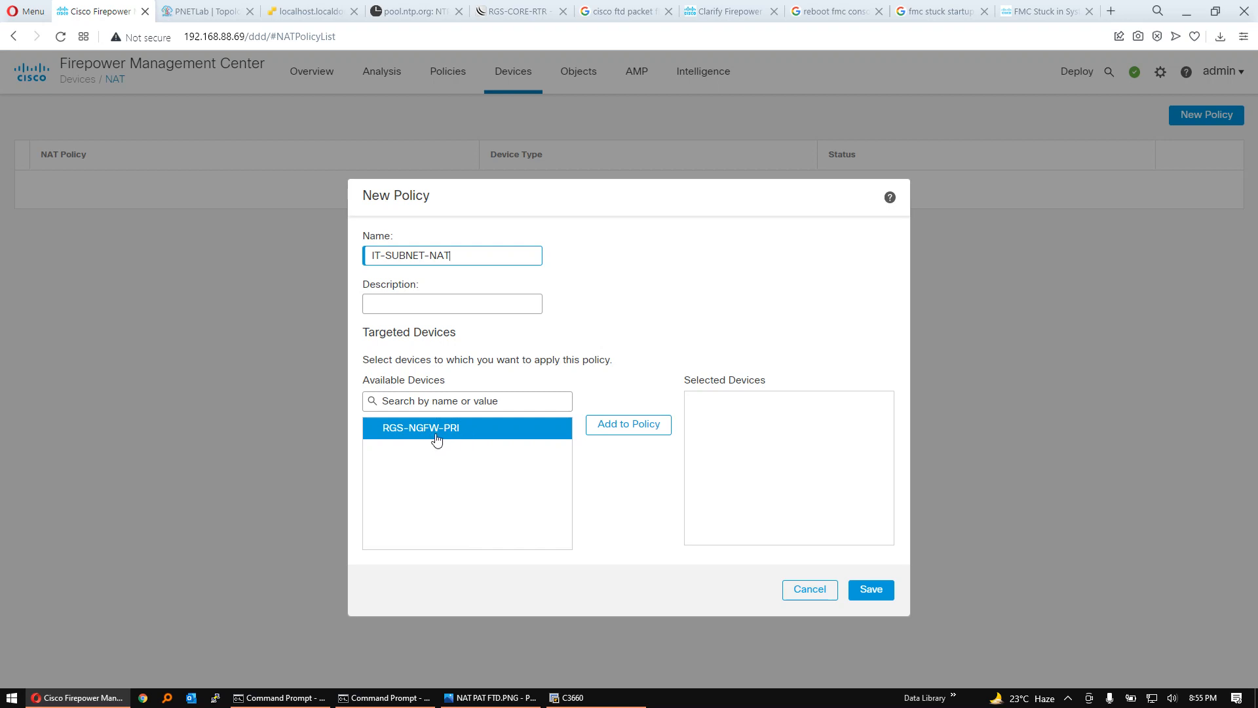
- Assign the RGS-NGFW-PRI device to the IT-SUBNET-NAT policy and save the new policy
left_click(641, 425)
left_click(885, 591)
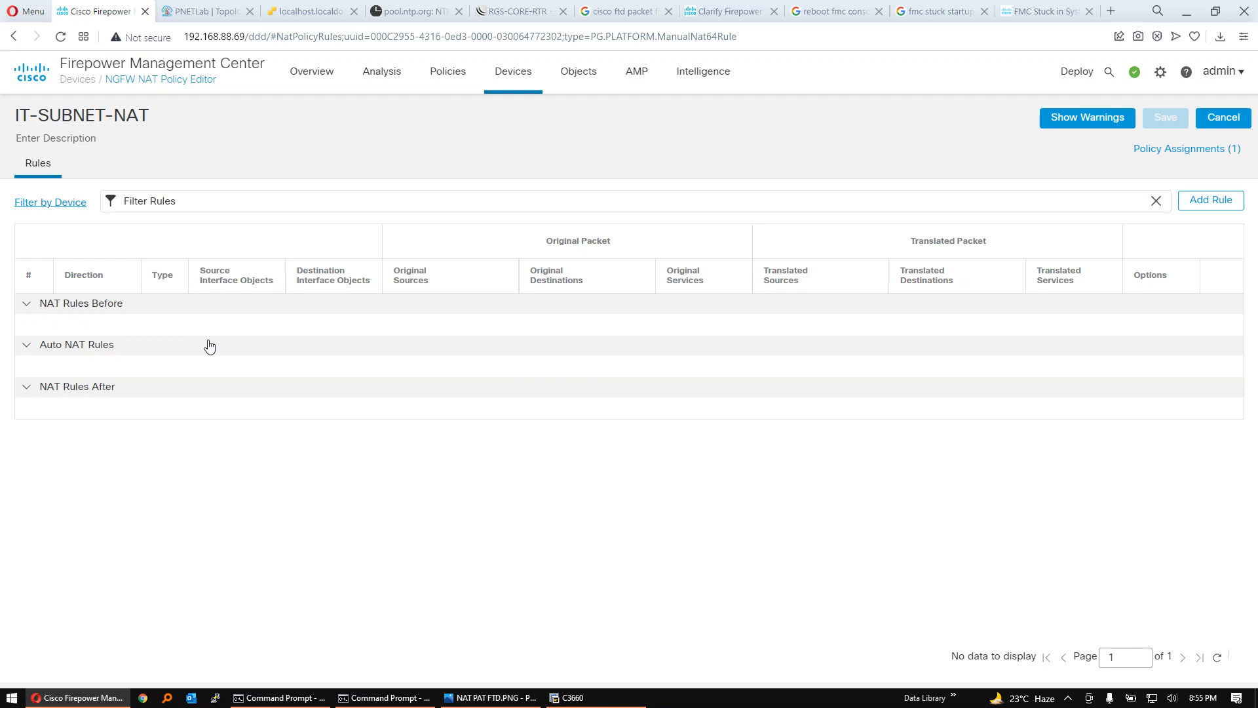
left_click(1199, 206)
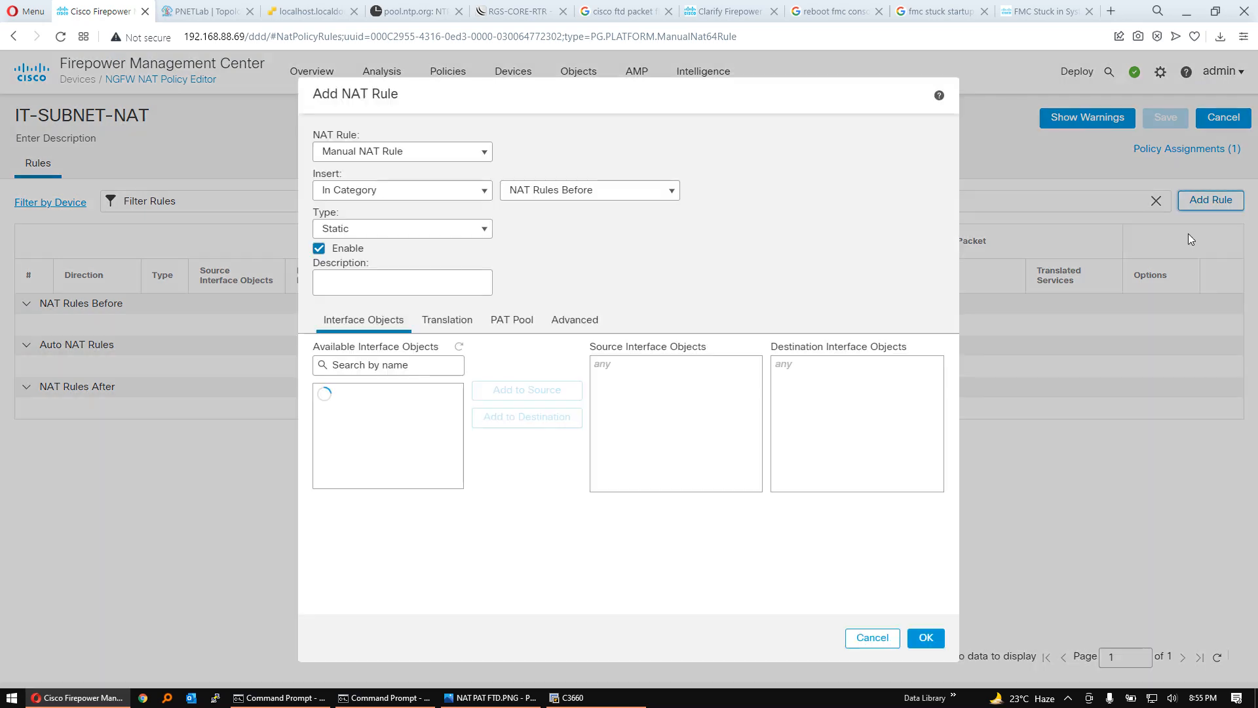
left_click(481, 153)
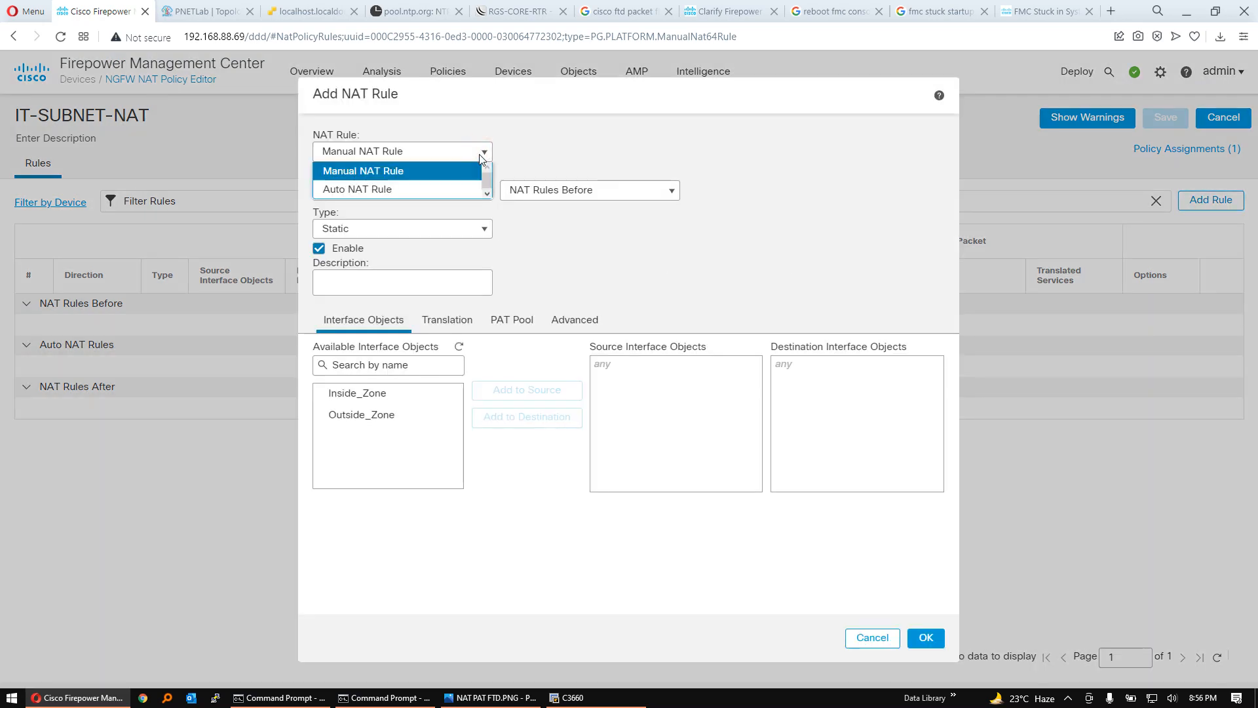
left_click(412, 189)
left_click(478, 190)
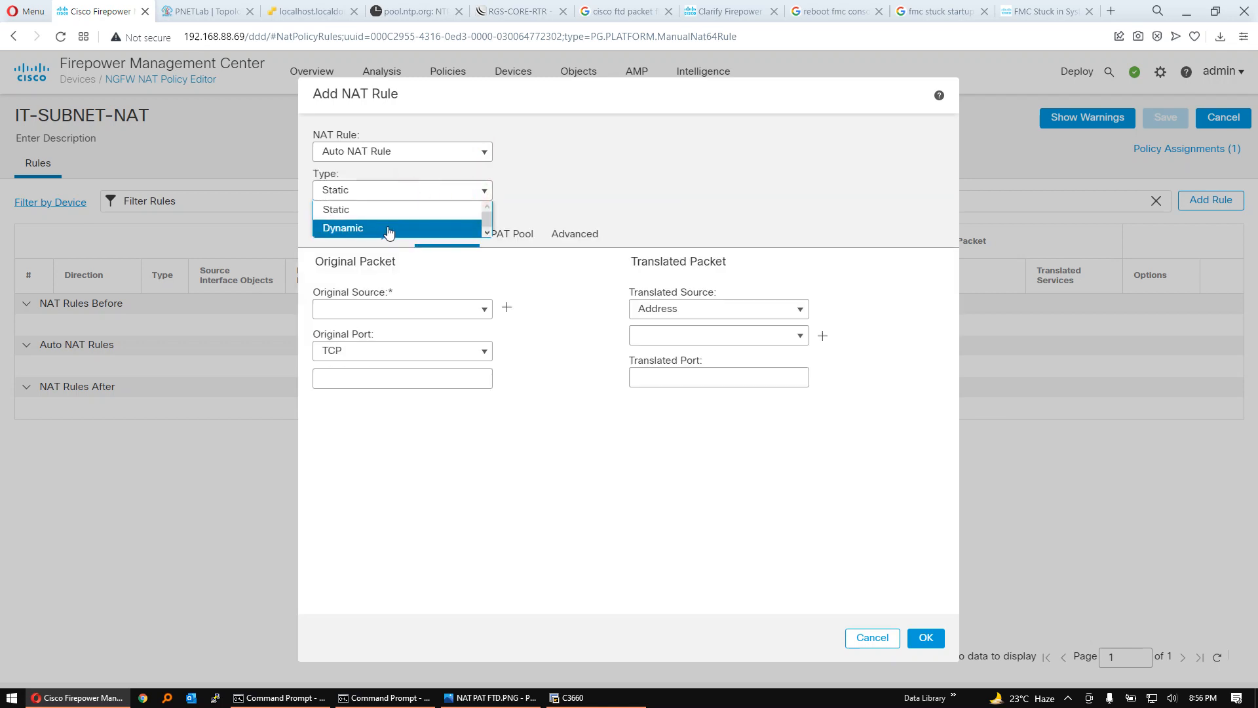
left_click(388, 229)
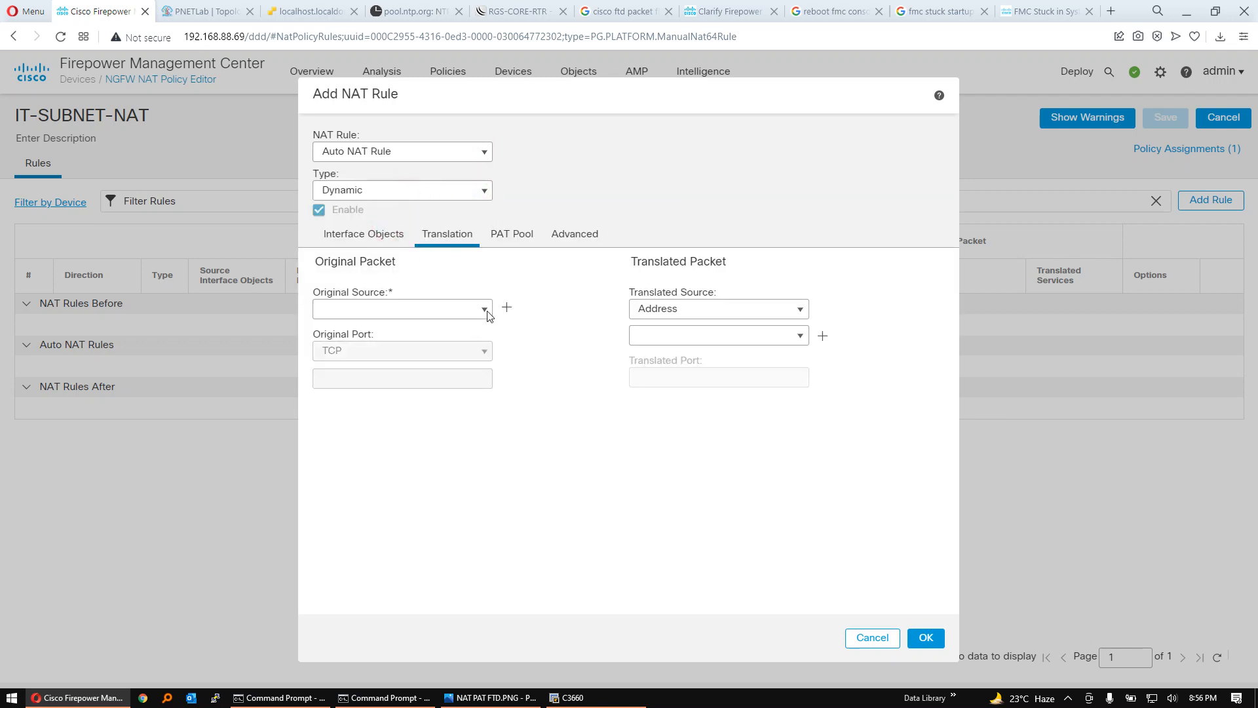
left_click(387, 234)
left_click(431, 313)
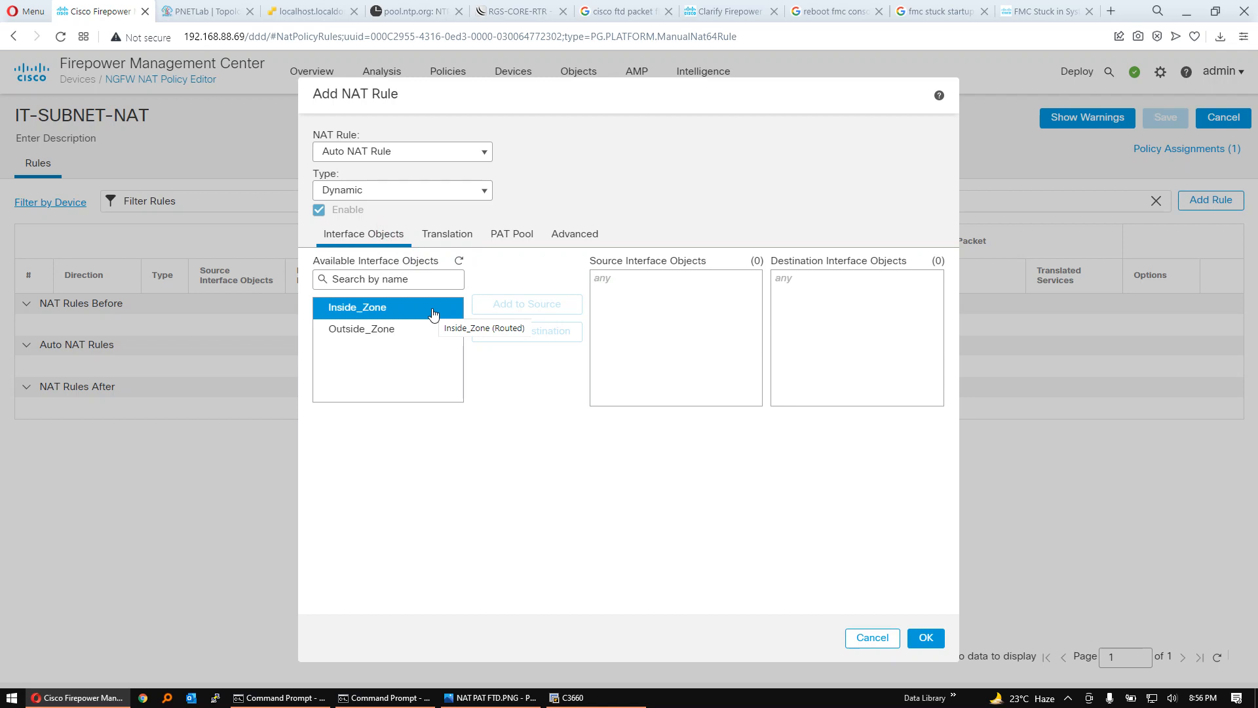
left_click(404, 331)
left_click(407, 312)
left_click(420, 330)
left_click(428, 311)
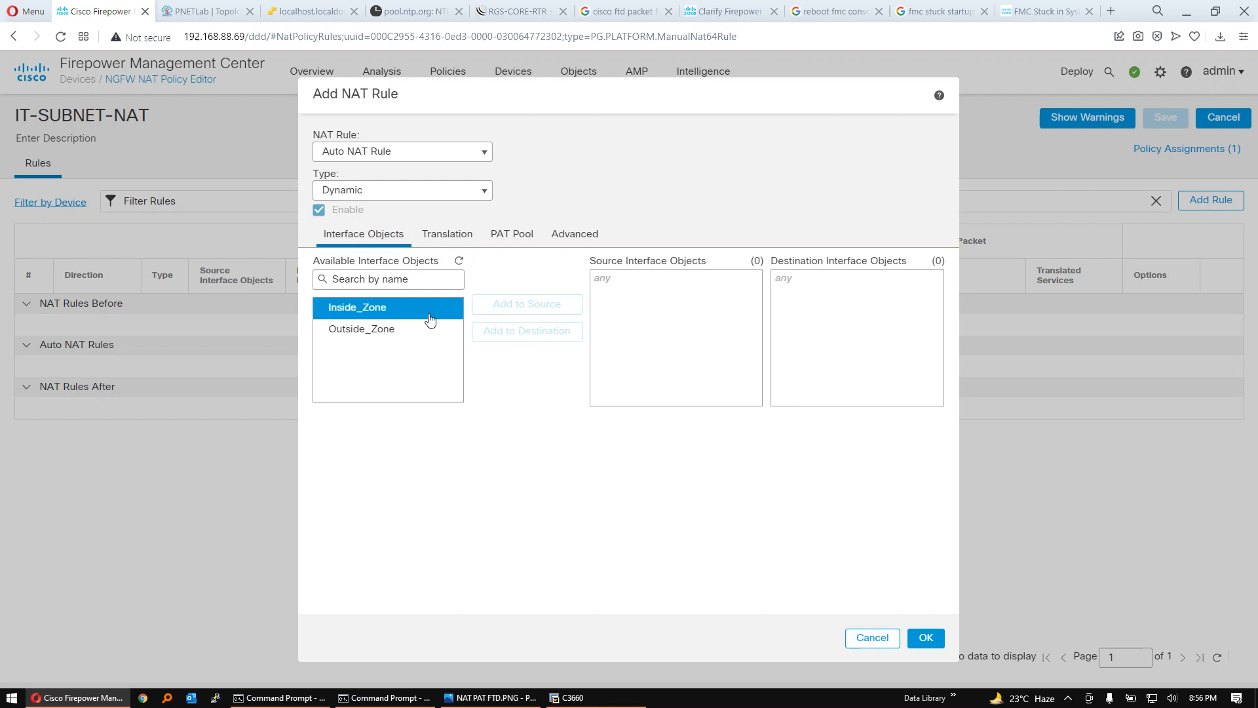
left_click(432, 309)
left_click(393, 328)
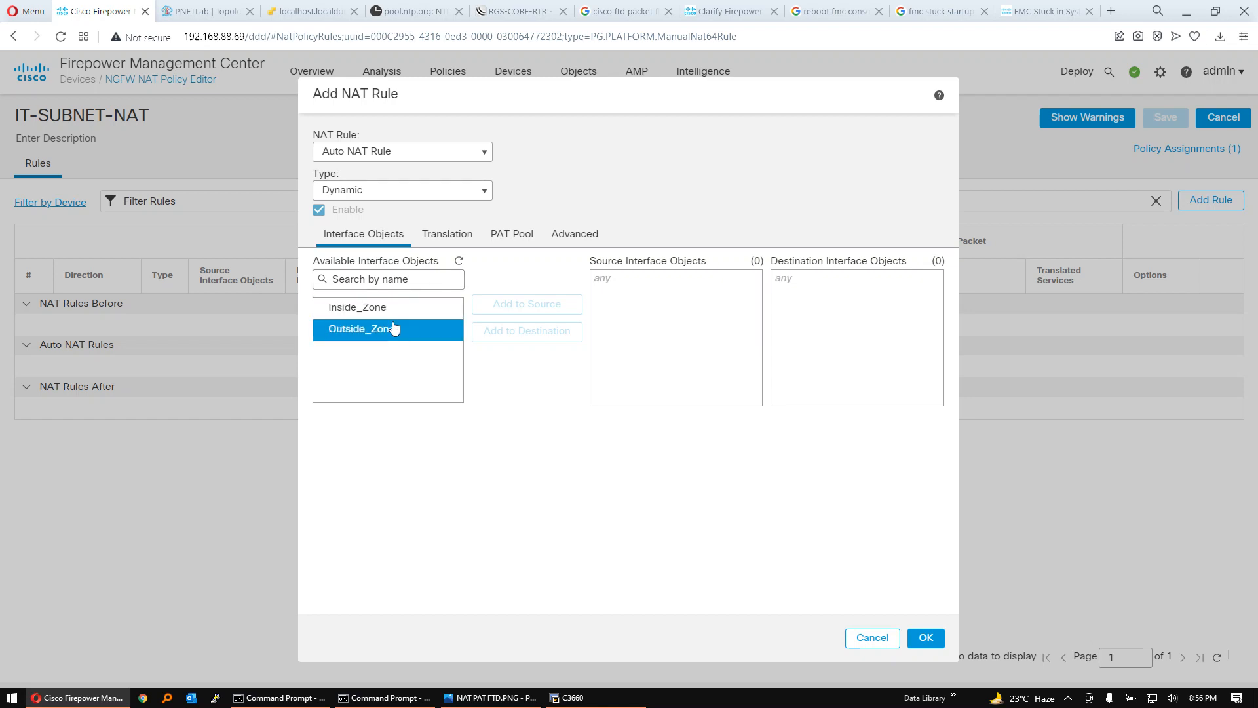
left_click(406, 313)
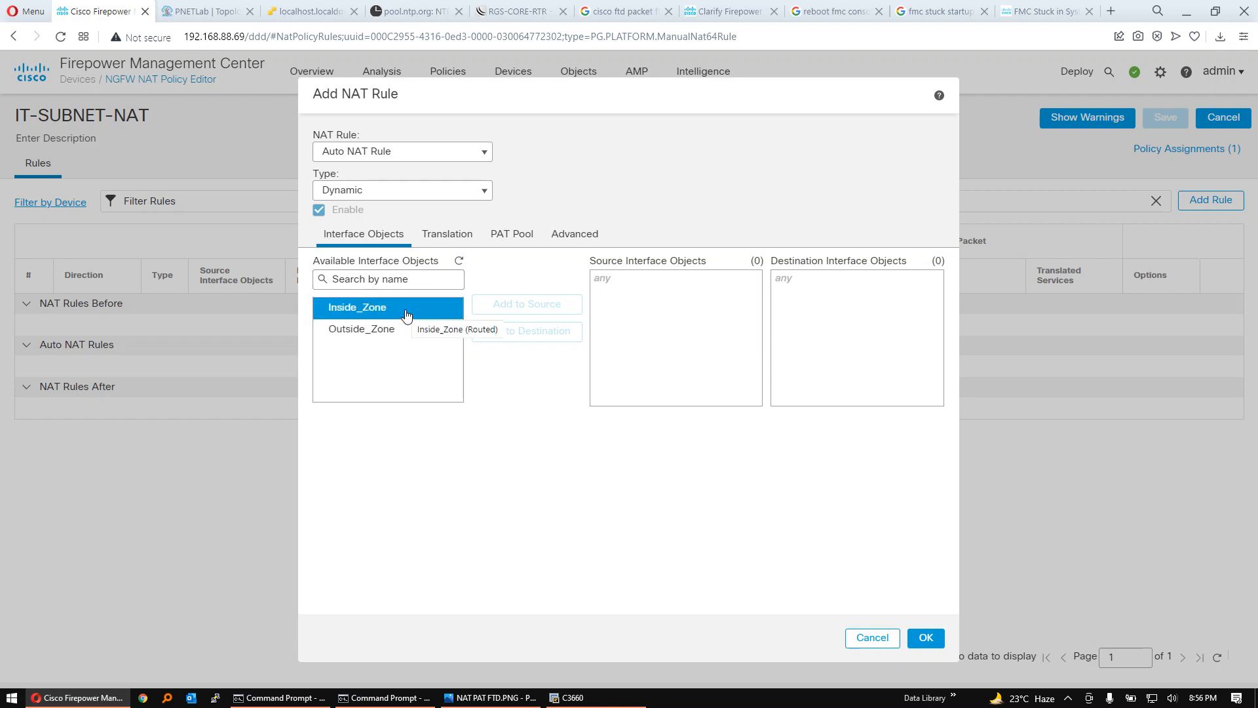
left_click(393, 329)
left_click(393, 330)
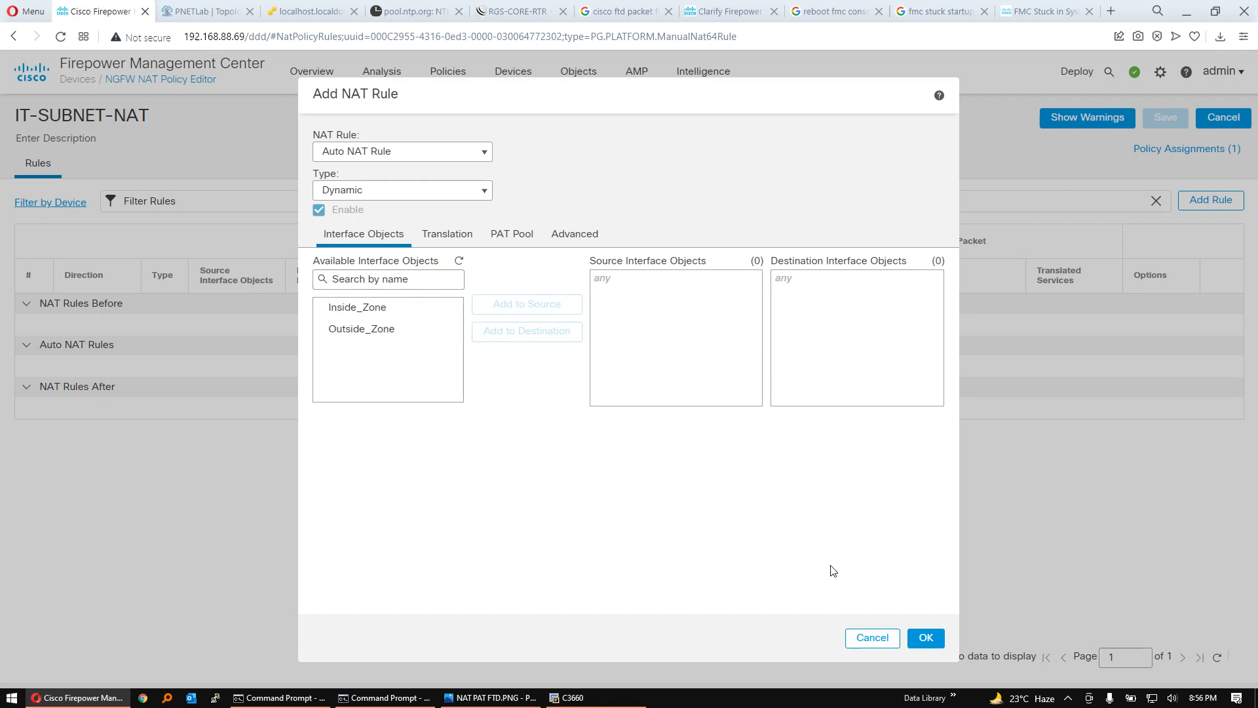
left_click(877, 636)
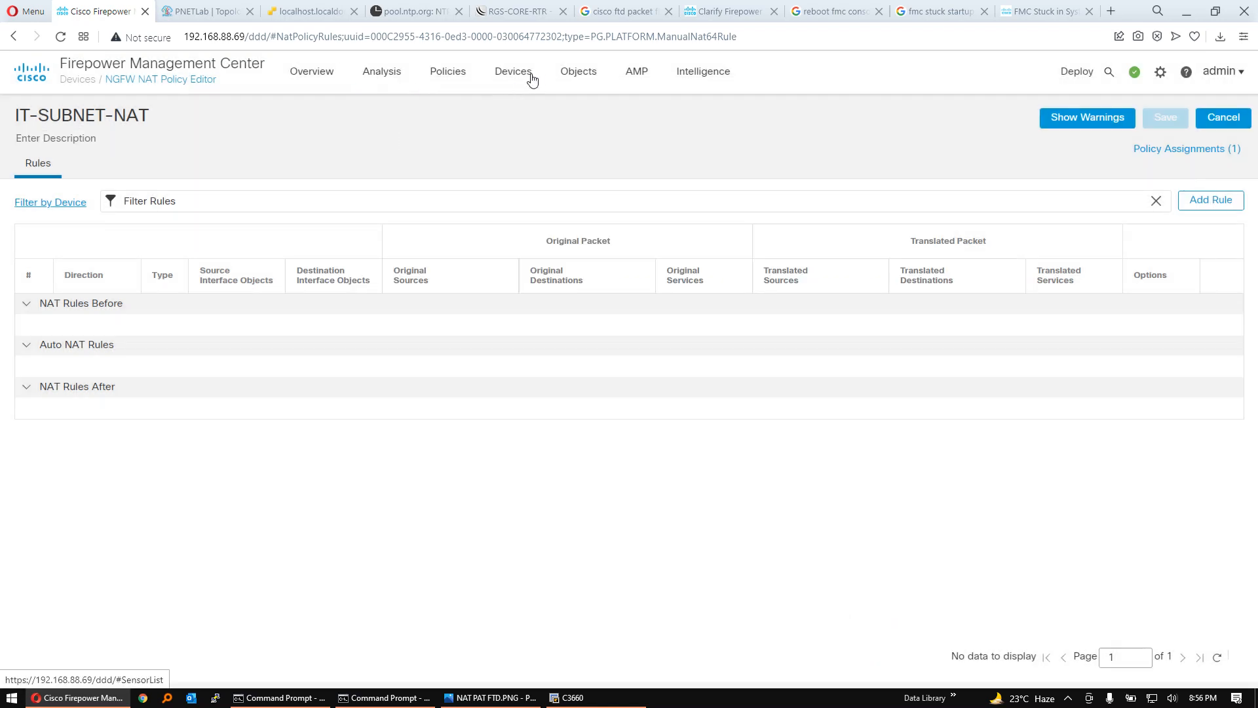
- Open Object Management in a separate browser tab and show the interface objects
mouse_move(589, 84)
right_click(595, 113)
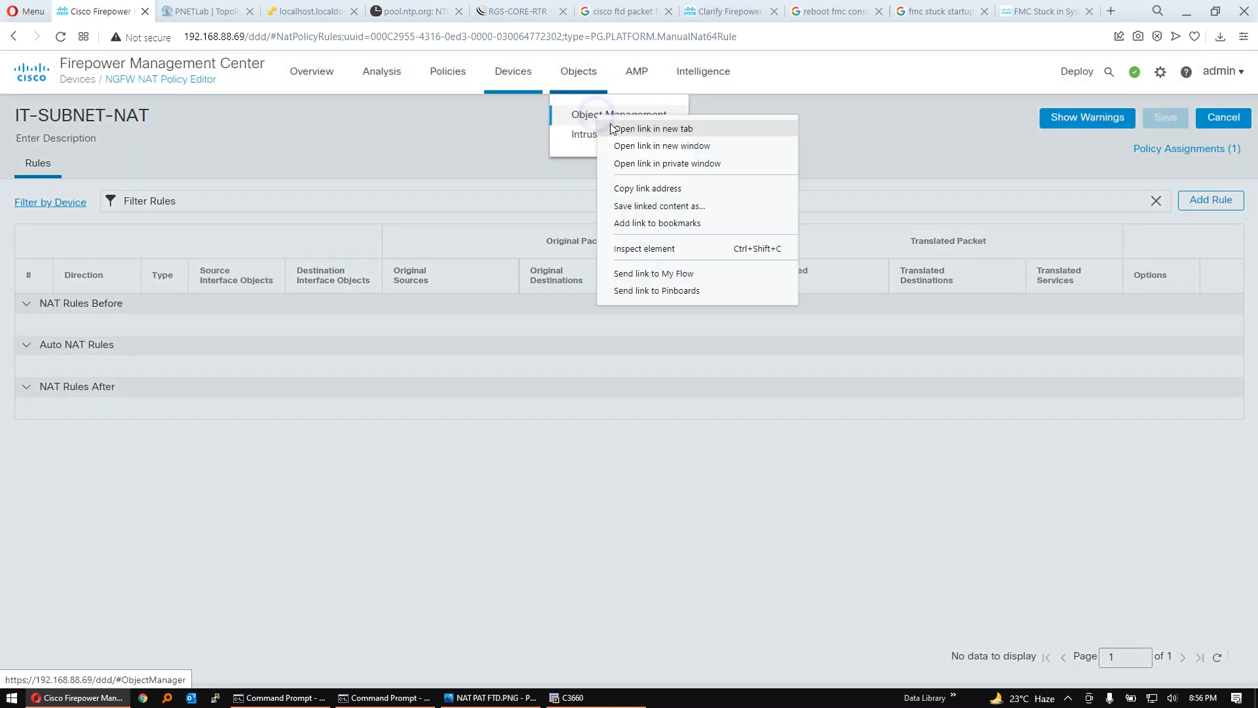
left_click(642, 121)
key("ctrl+Tab")
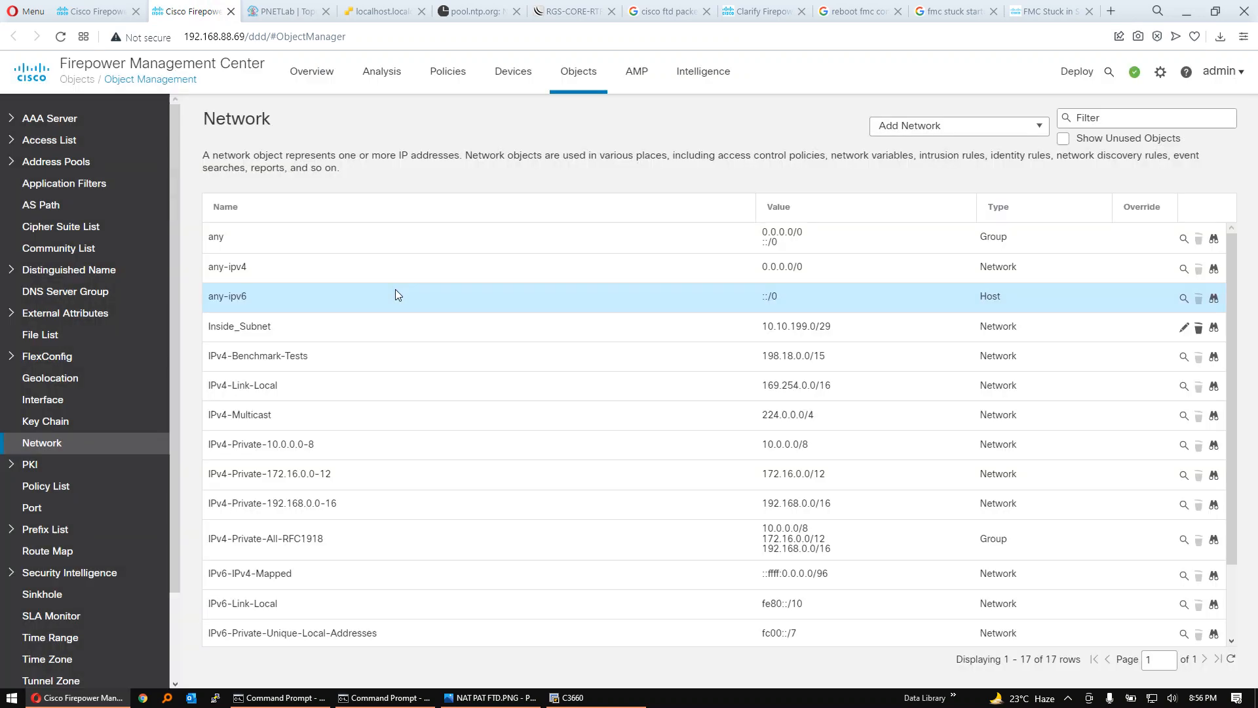
left_click(100, 402)
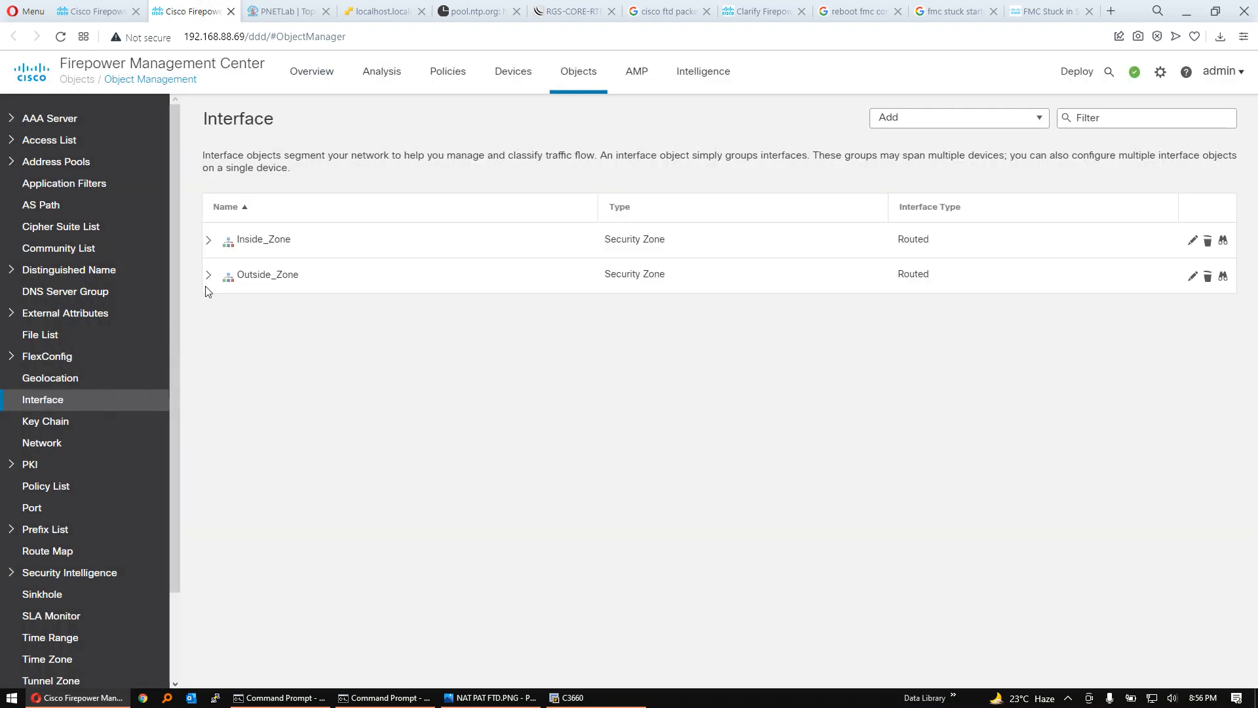
- Start an interface group named Inside_Interface_Group with interface type Routed and device RGS-NGFW-PRI
left_click(1032, 121)
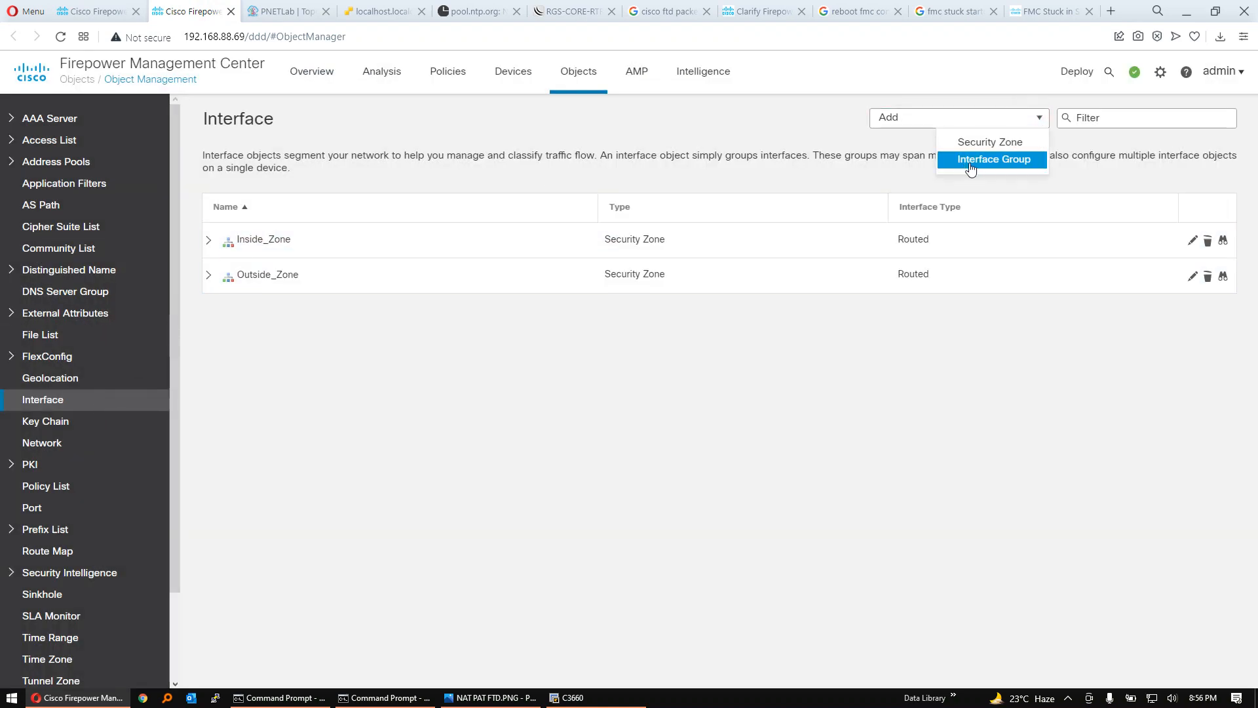
left_click(979, 166)
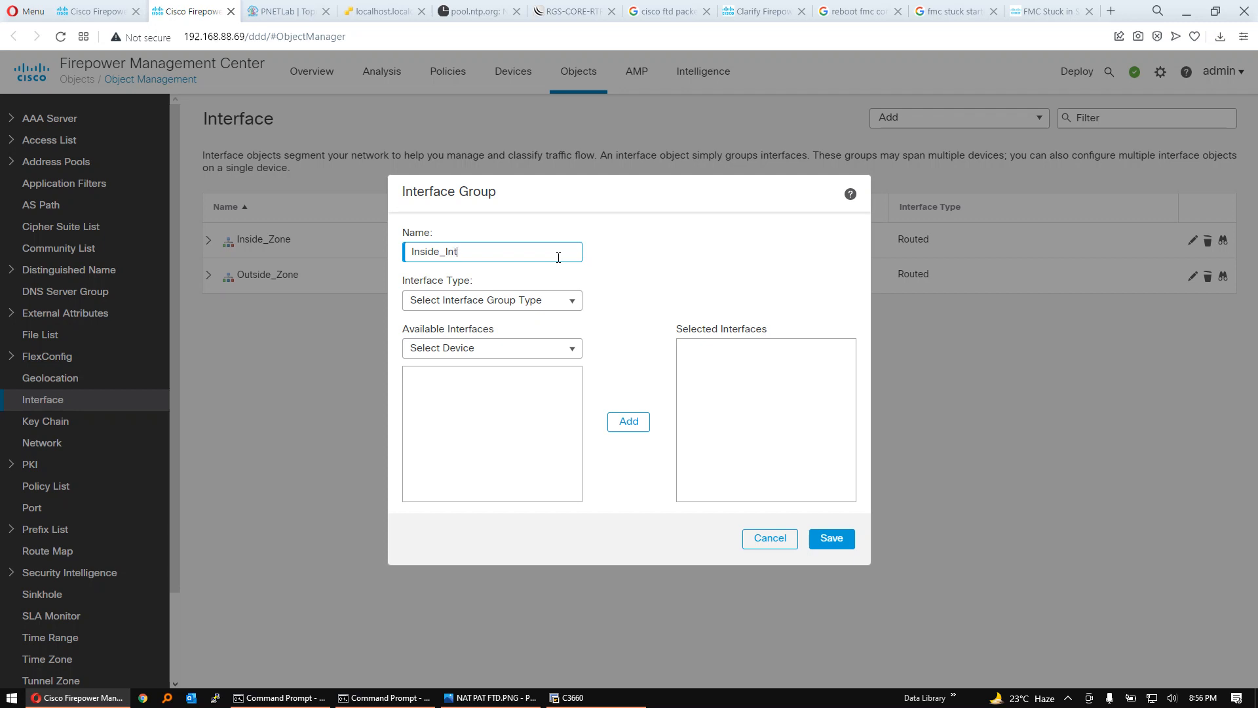
type("Inside_Interface_Group")
left_click(571, 306)
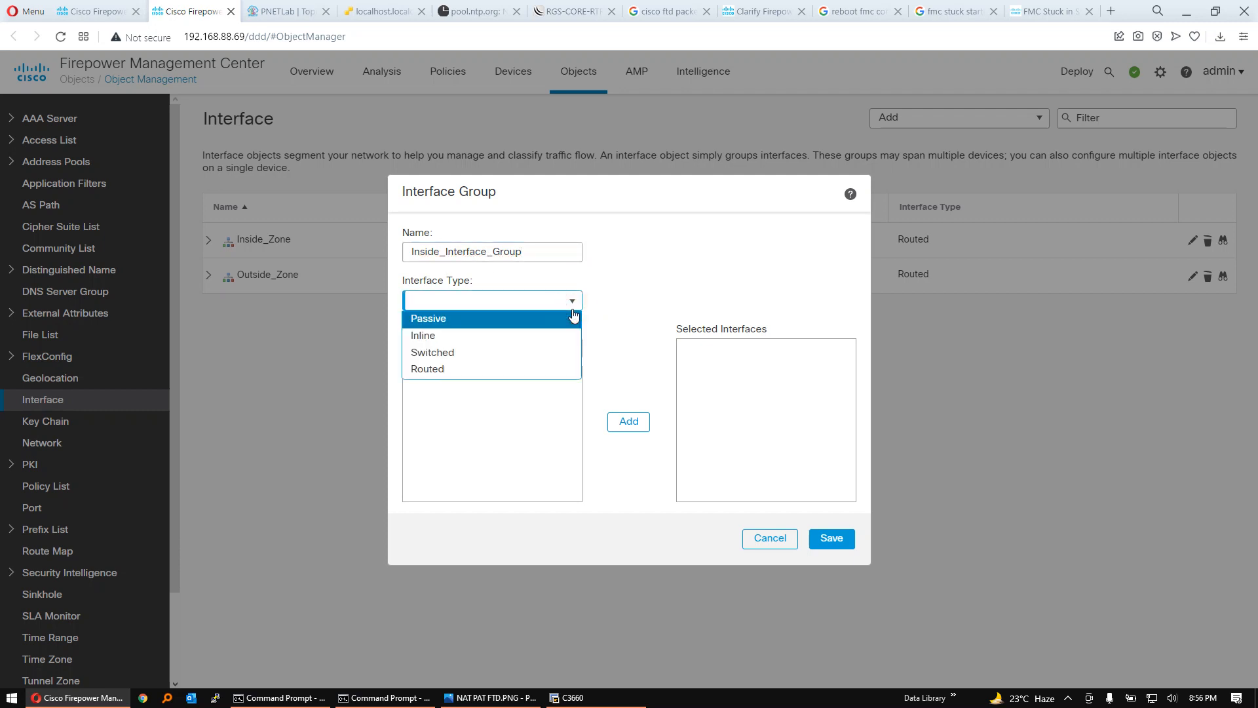
left_click(609, 286)
left_click(569, 347)
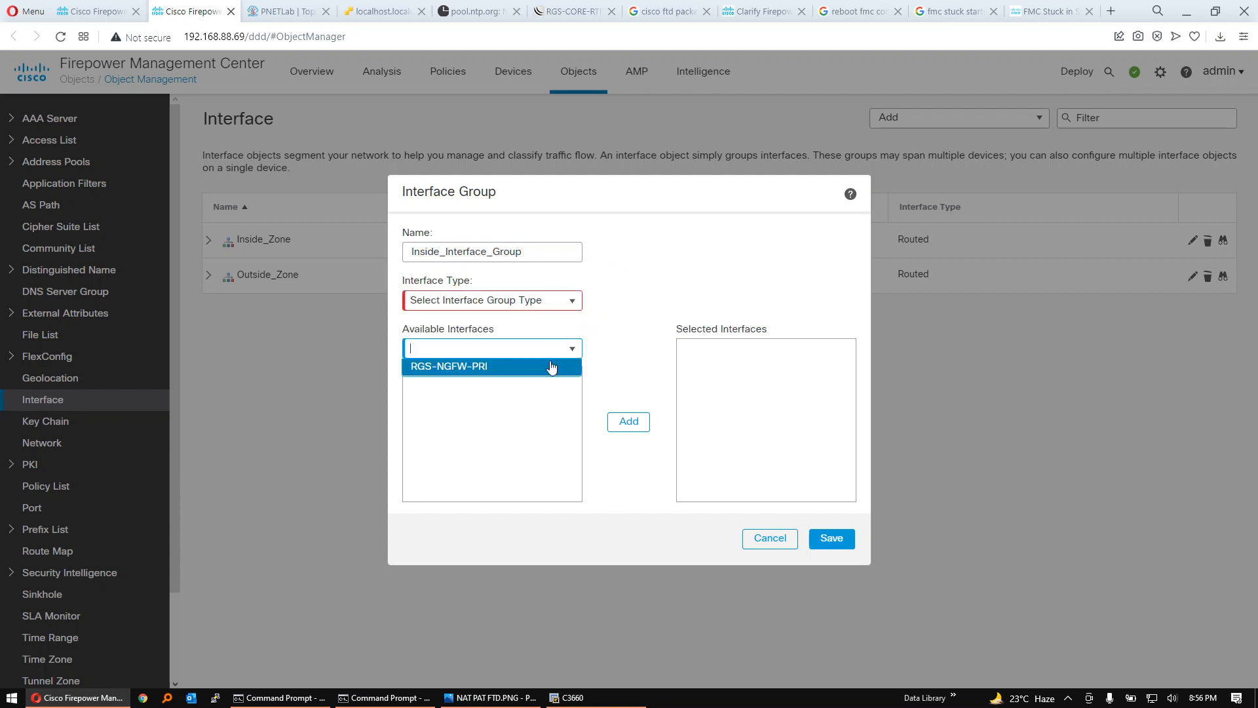
left_click(551, 367)
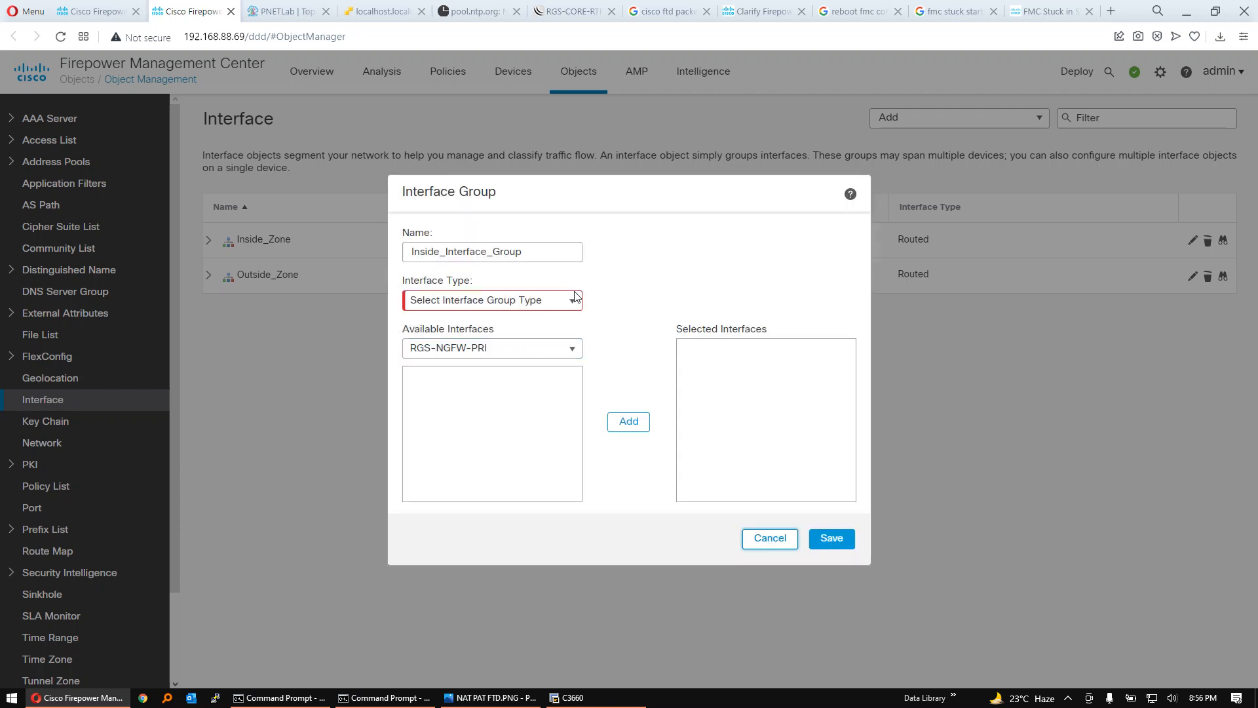
left_click(575, 298)
left_click(471, 368)
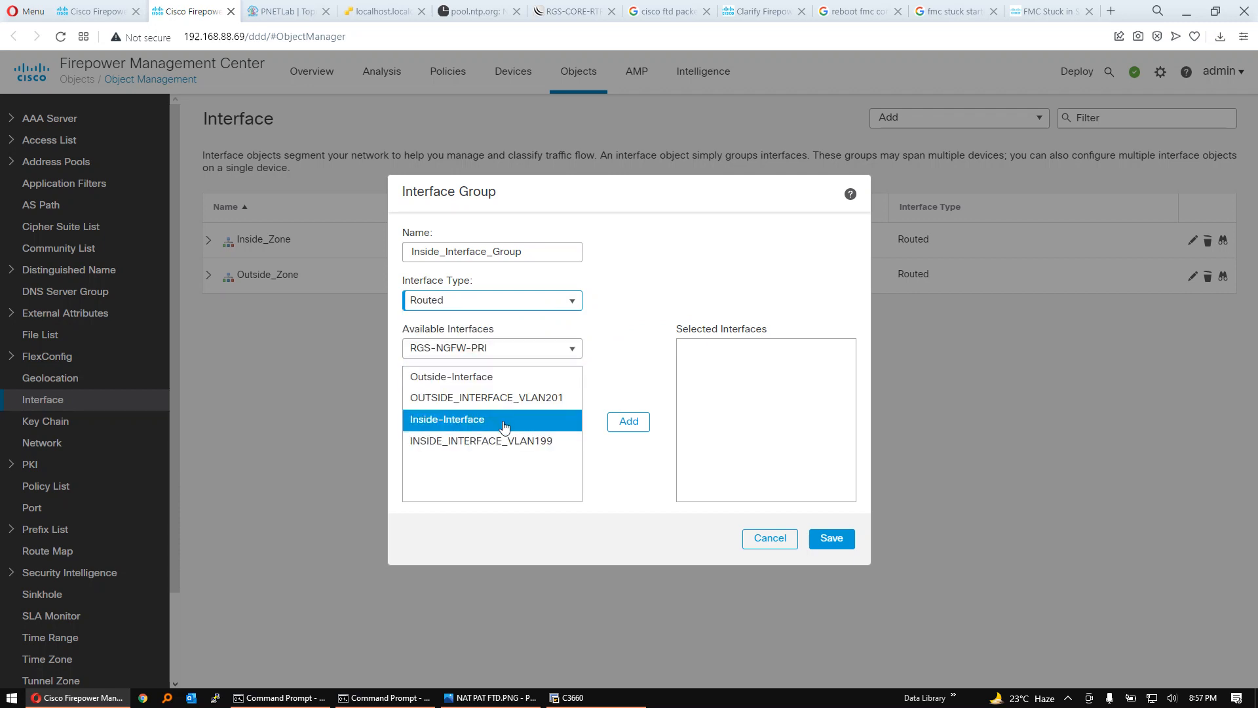
- Add INSIDE_INTERFACE_VLAN199 to the inside interface group and save the group
left_click(510, 442)
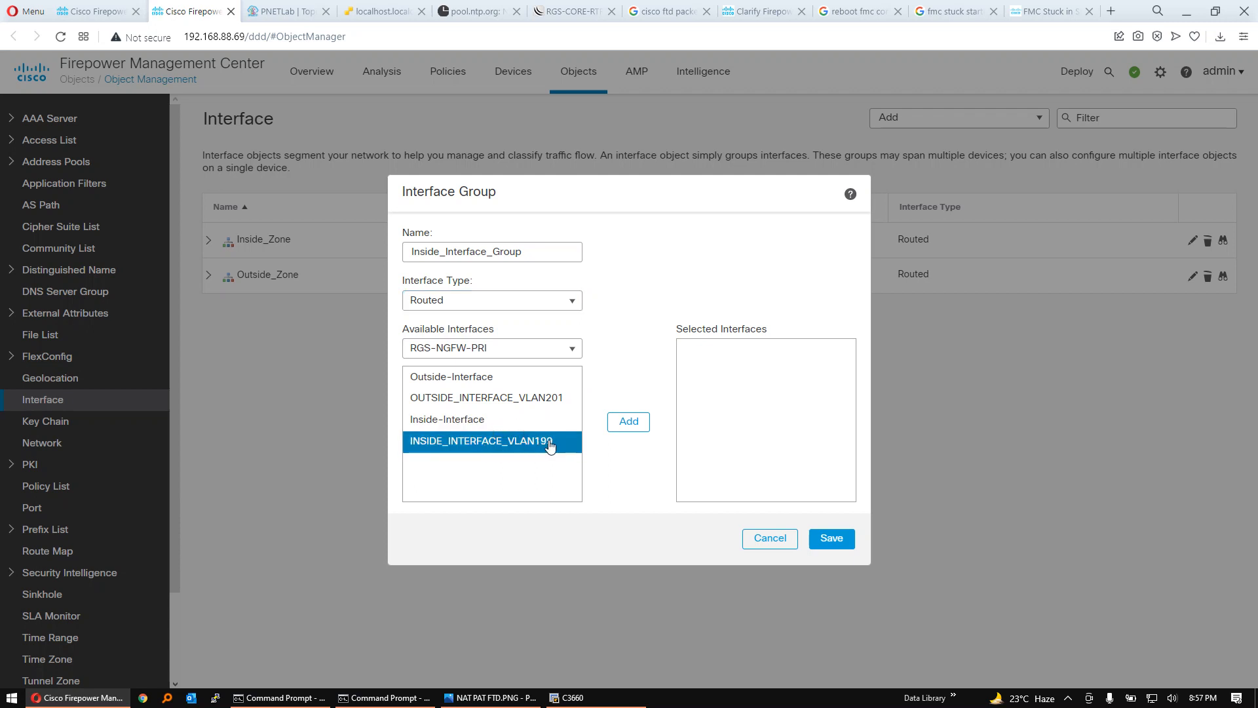
left_click(624, 431)
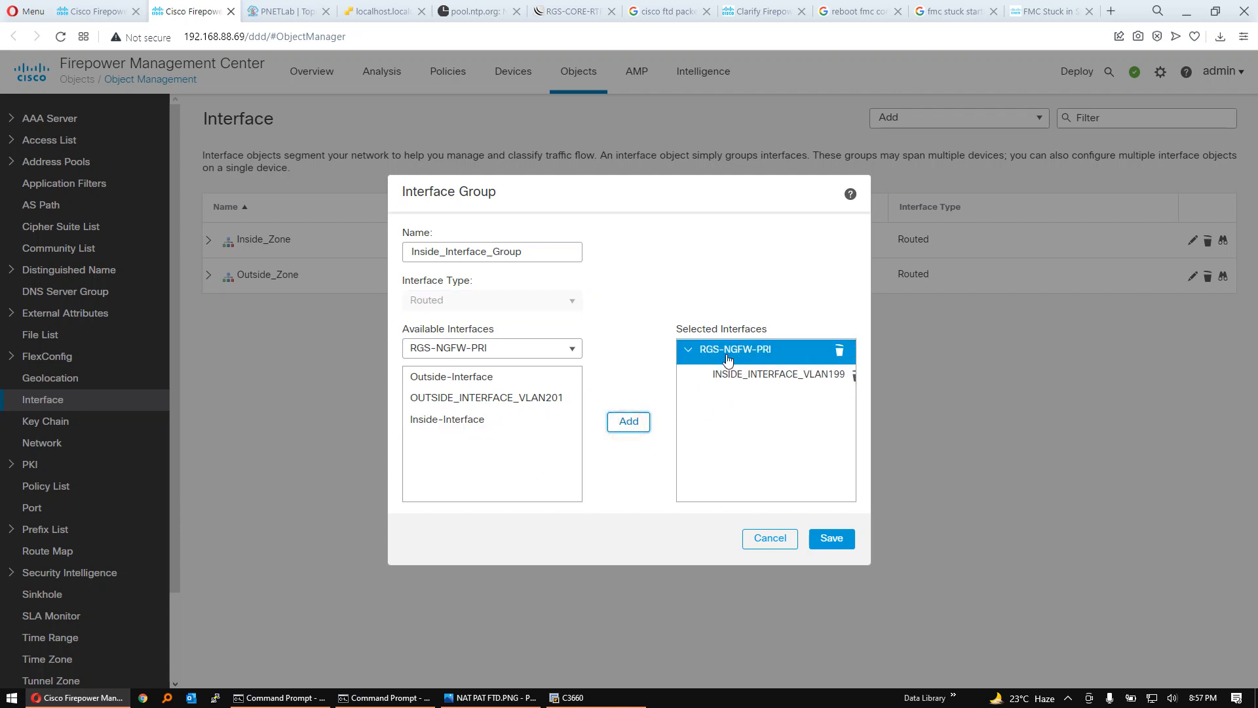
left_click(842, 541)
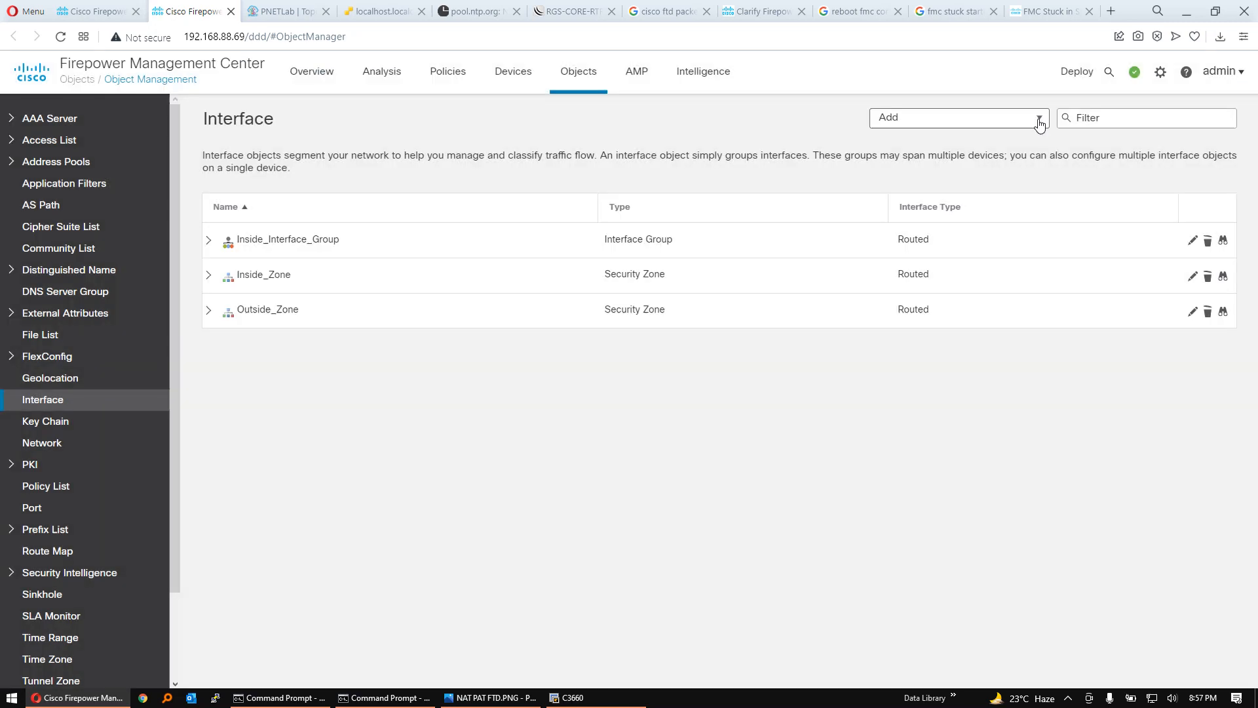
- Start another interface group named Outside_Interface_Group with interface type Routed and device RGS-NGFW-PRI
left_click(1038, 119)
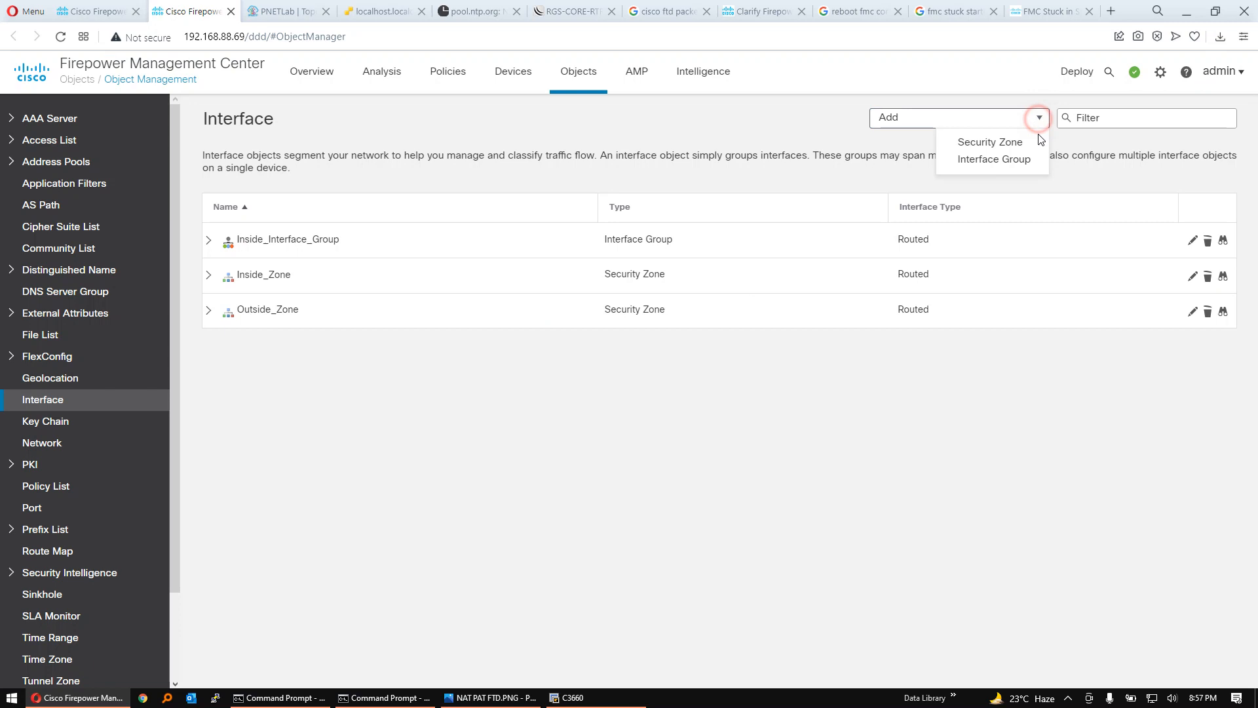
left_click(1014, 161)
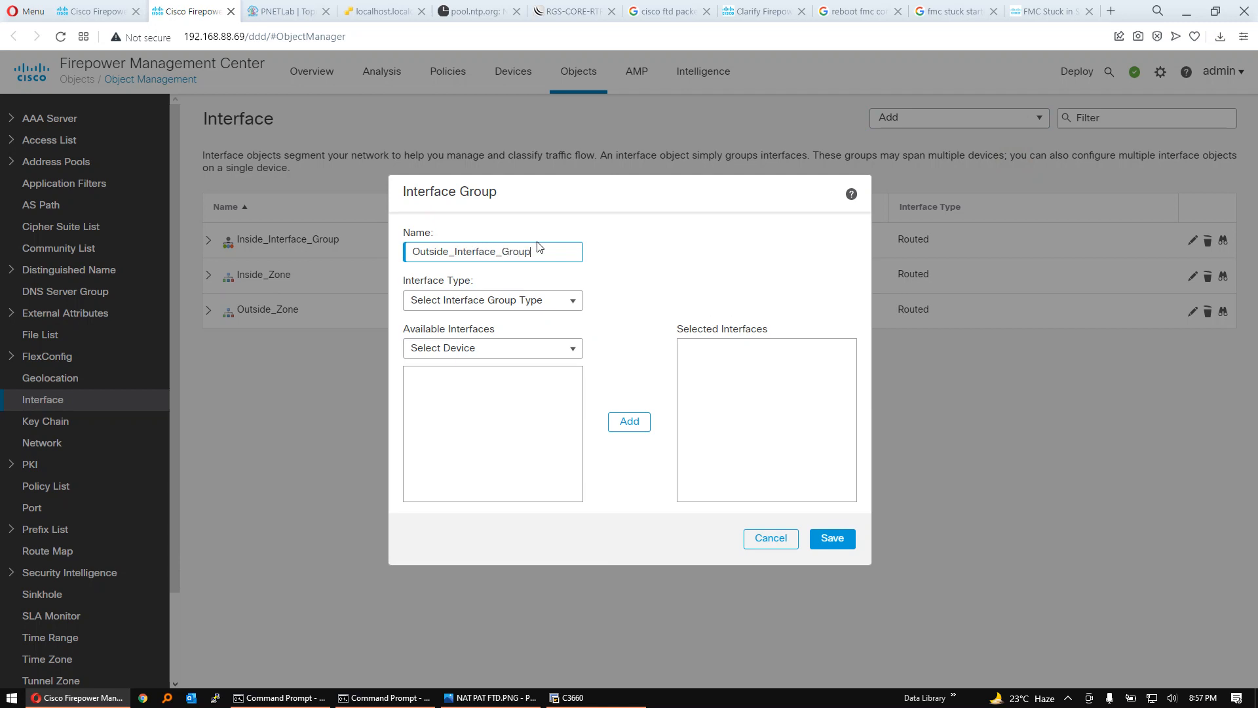
left_click(561, 300)
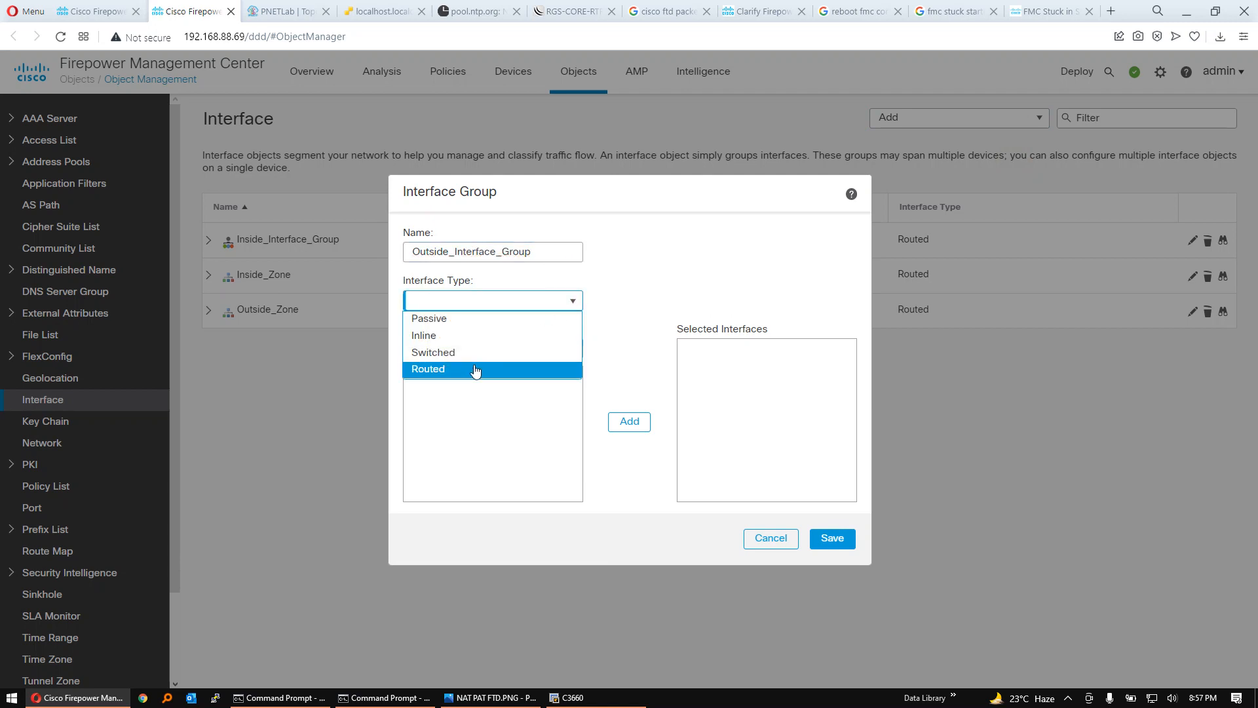
left_click(551, 364)
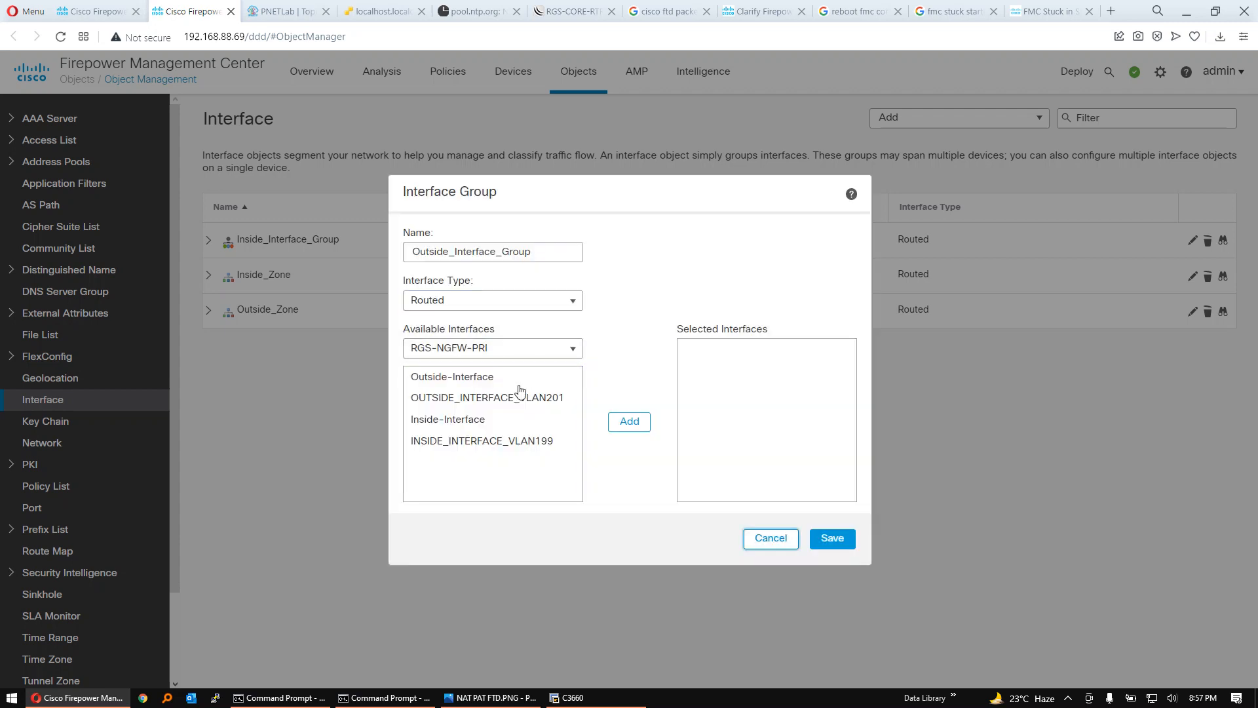
- Add OUTSIDE_INTERFACE_VLAN201 to the outside interface group and save the group
left_click(491, 397)
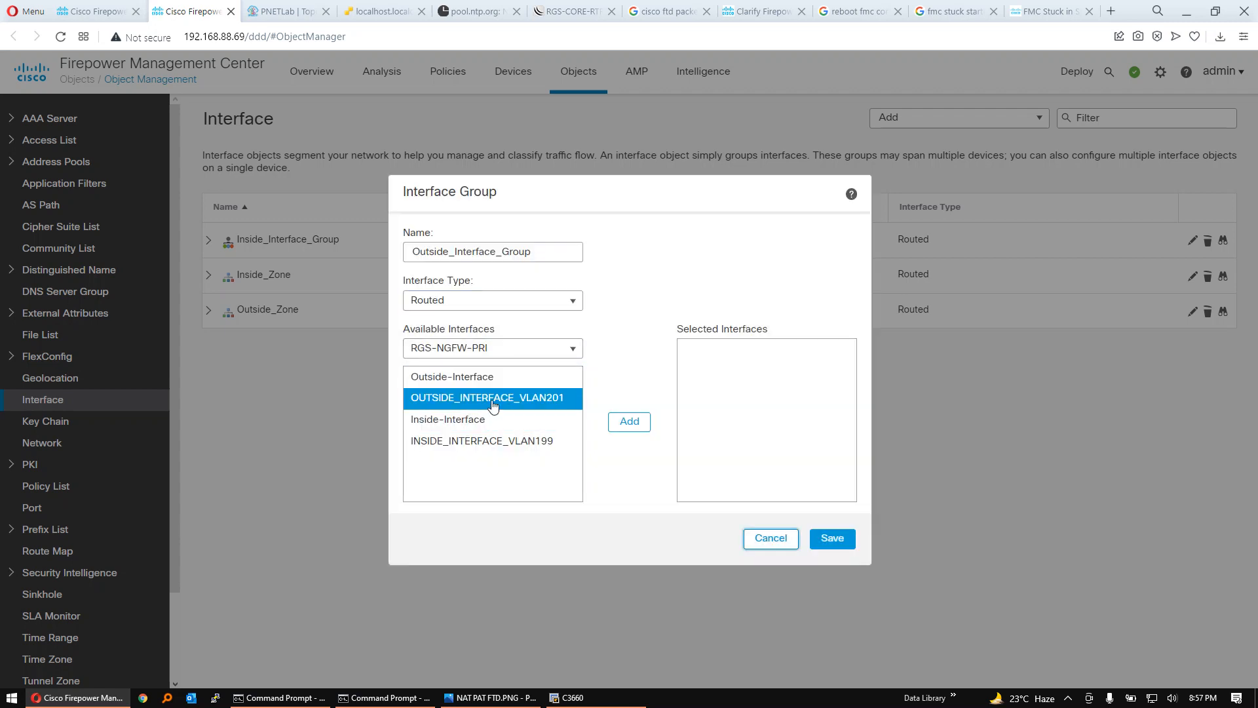
left_click(632, 423)
left_click(829, 536)
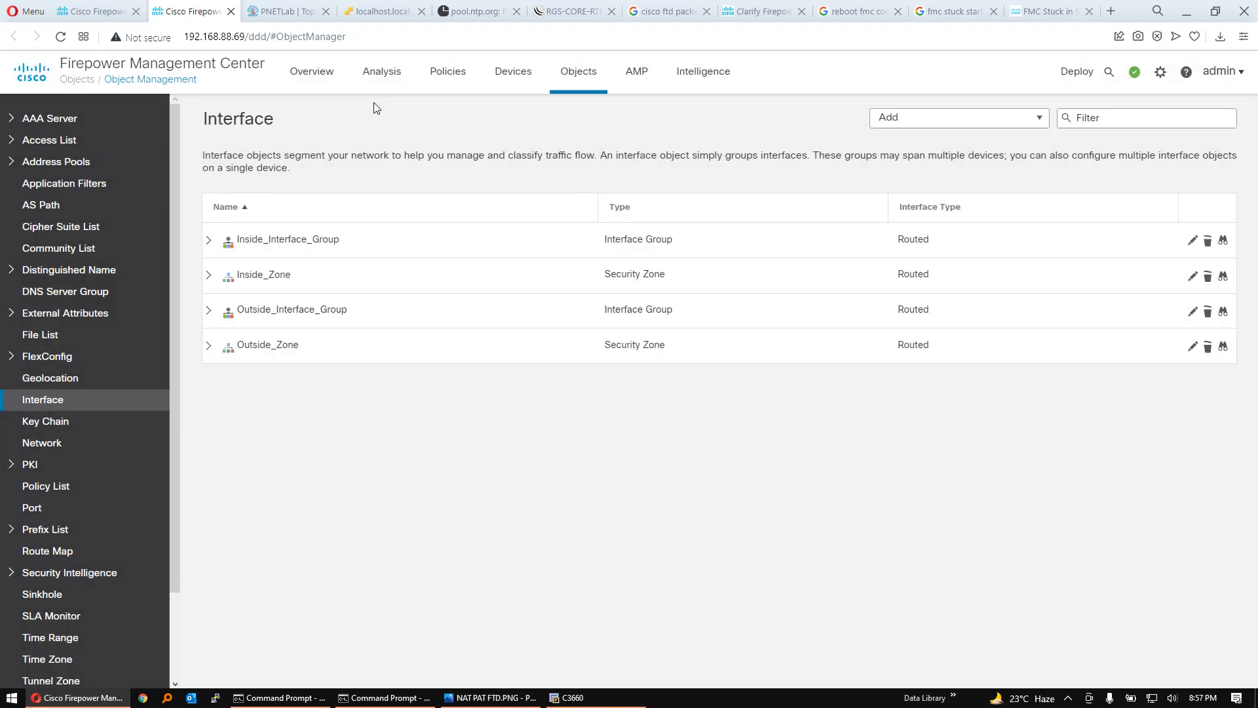
- Start a new NAT rule in the IT-SUBNET-NAT policy as an Auto NAT Rule of type Dynamic
left_click(268, 7)
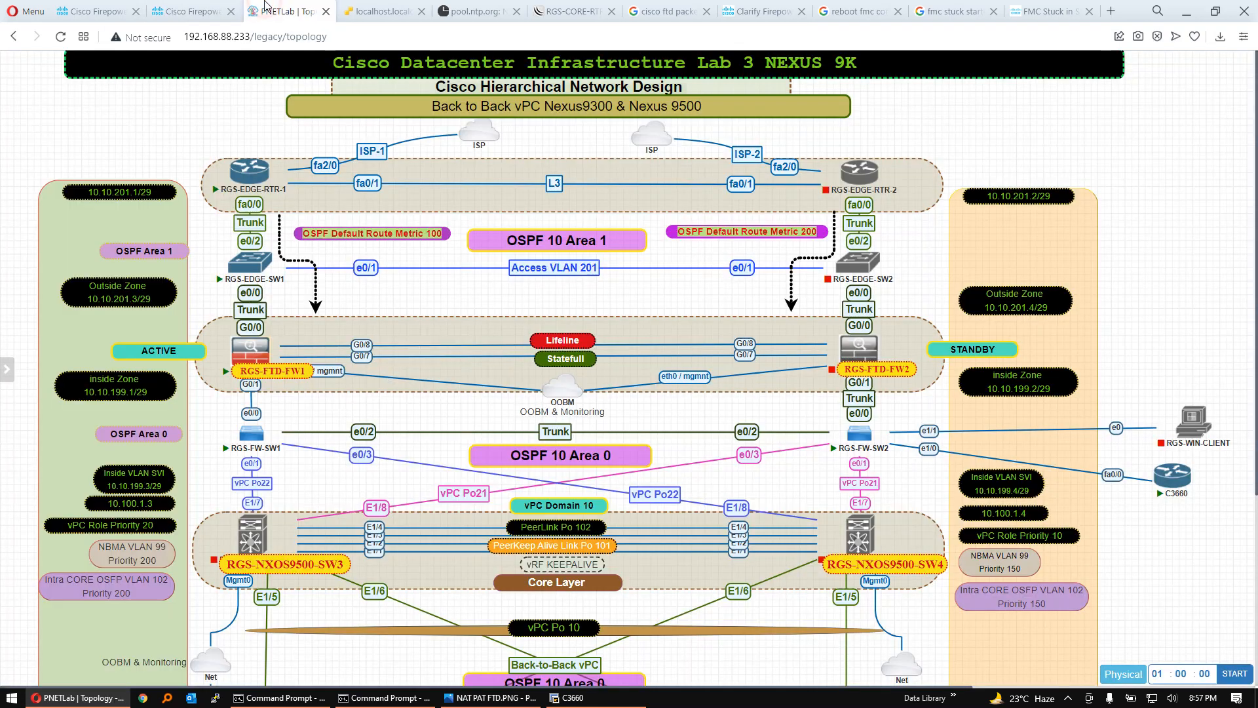
left_click(94, 5)
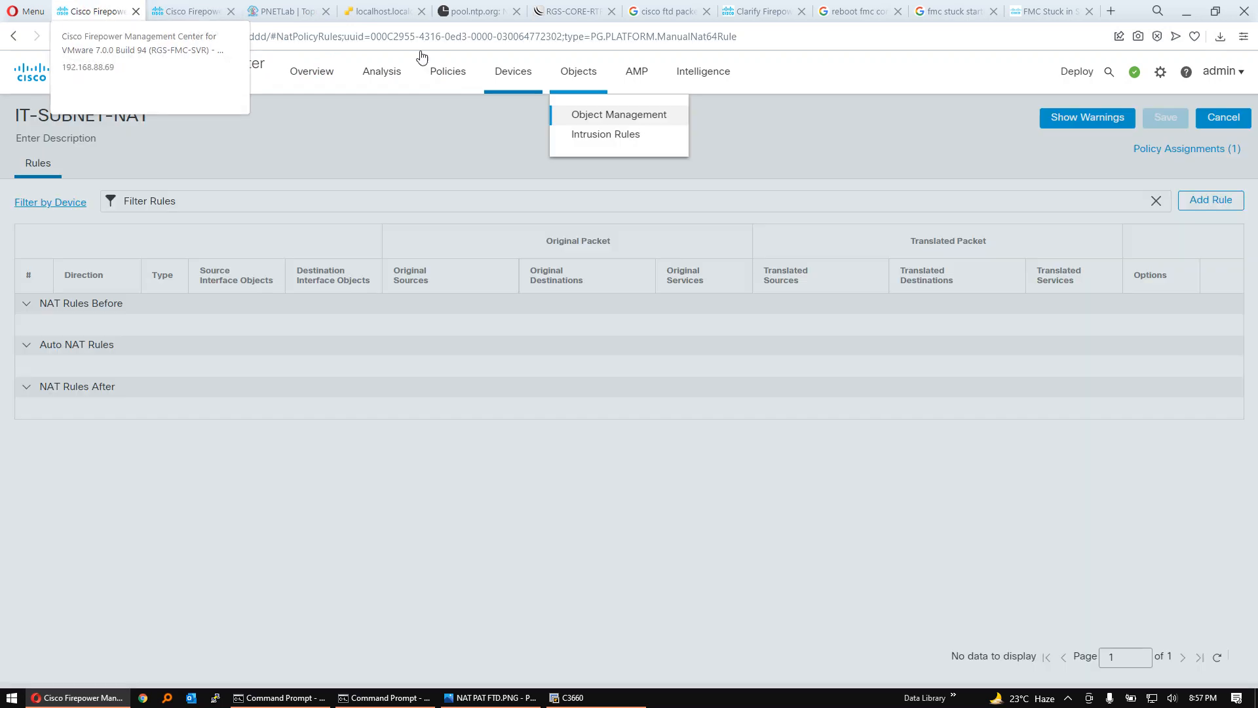
mouse_move(513, 72)
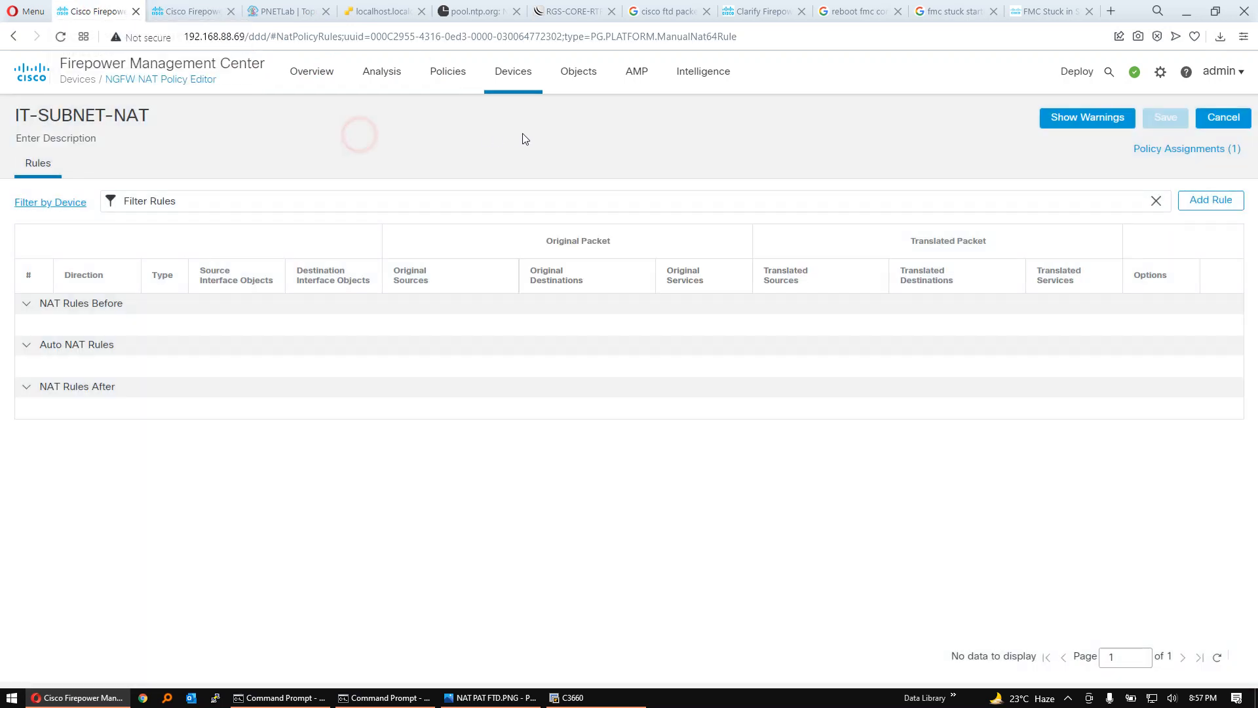
left_click(1226, 206)
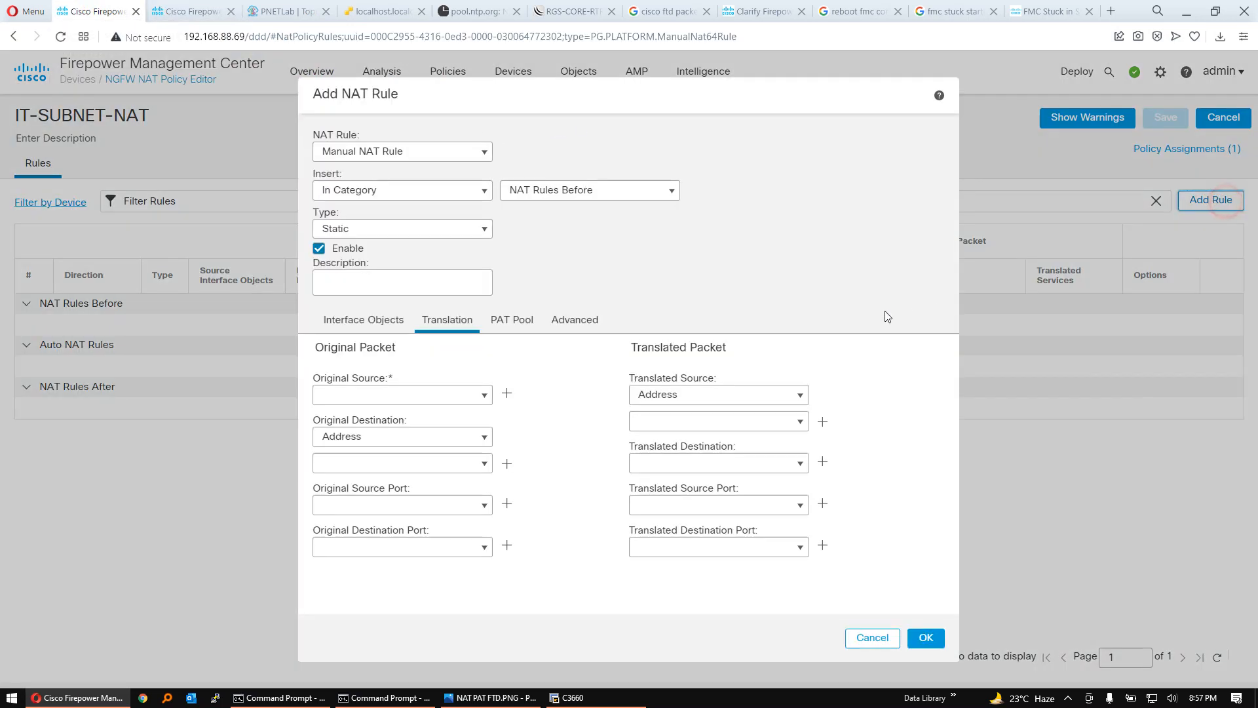
left_click(463, 149)
left_click(404, 189)
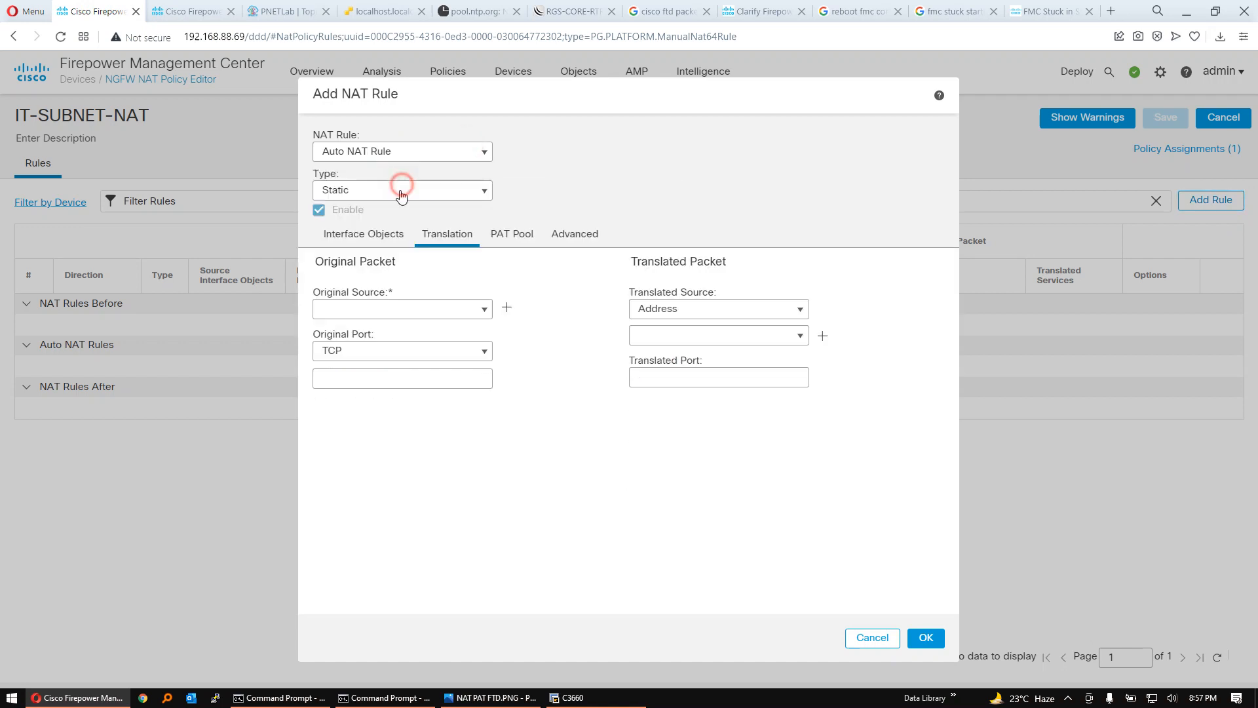
left_click(464, 190)
left_click(417, 229)
- Assign Inside_Interface_Group as the NAT rule's source interface object and Outside_Interface_Group as its destination interface object
left_click(367, 235)
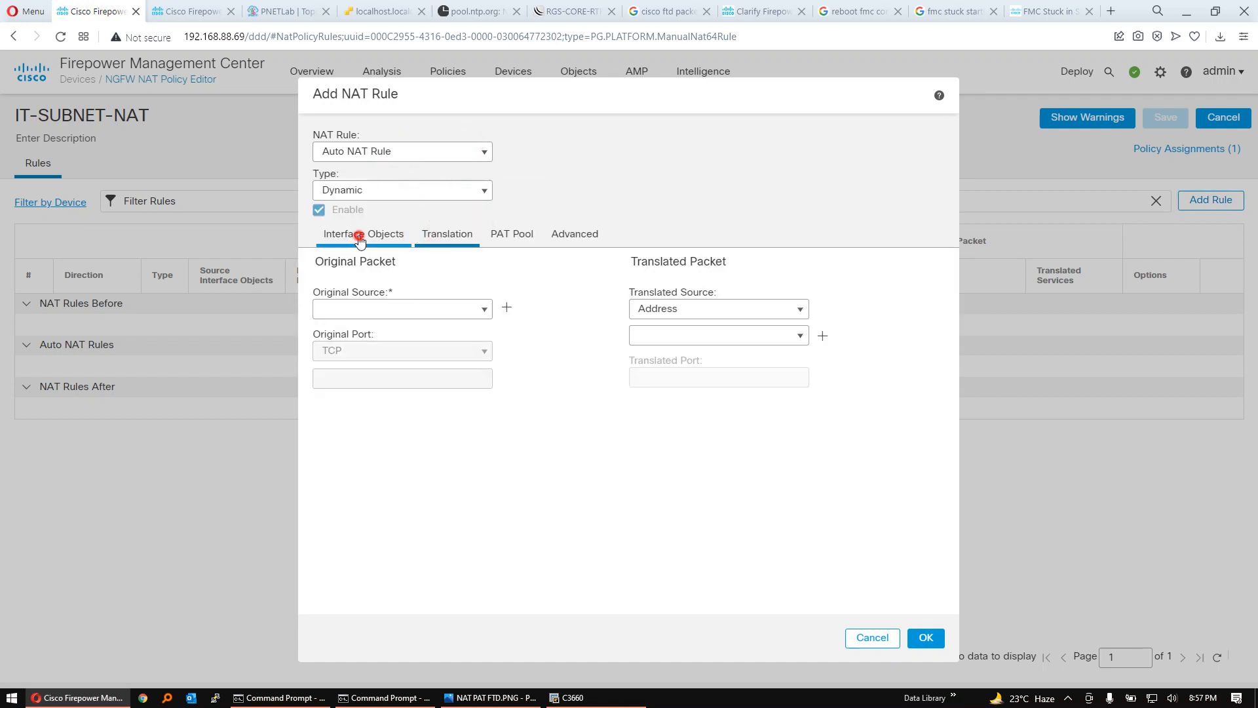
left_click(423, 328)
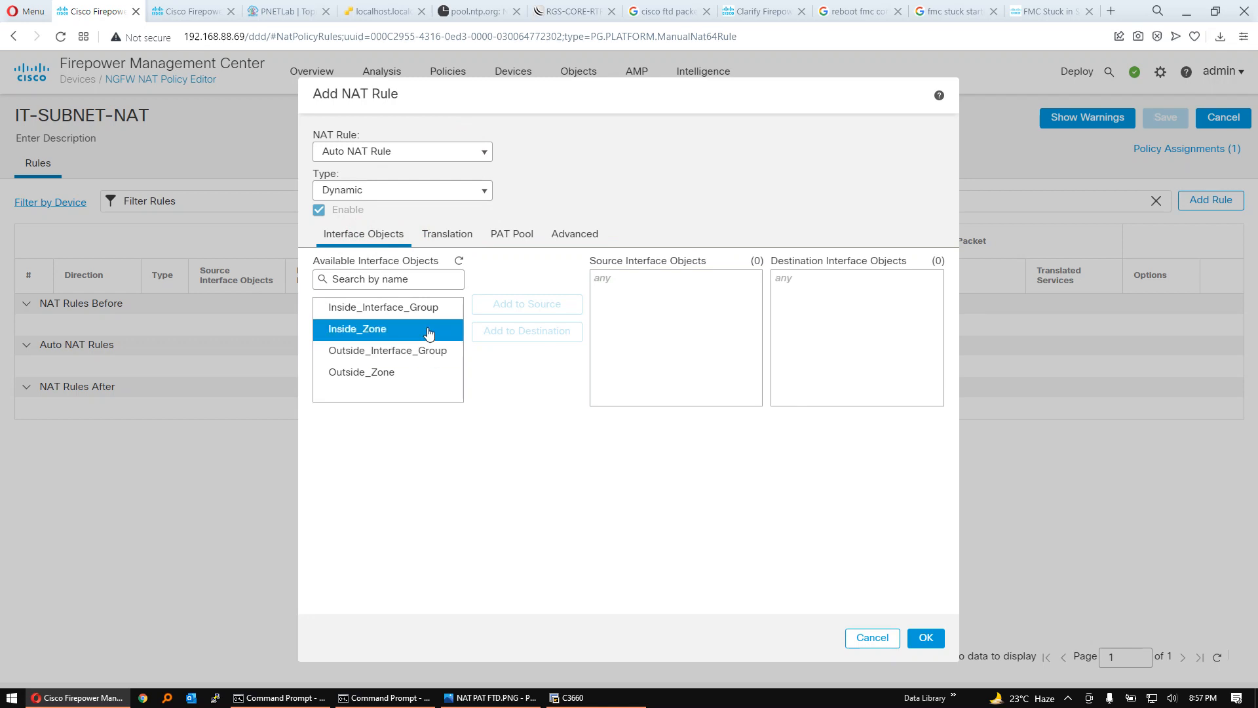
left_click(426, 314)
left_click(532, 305)
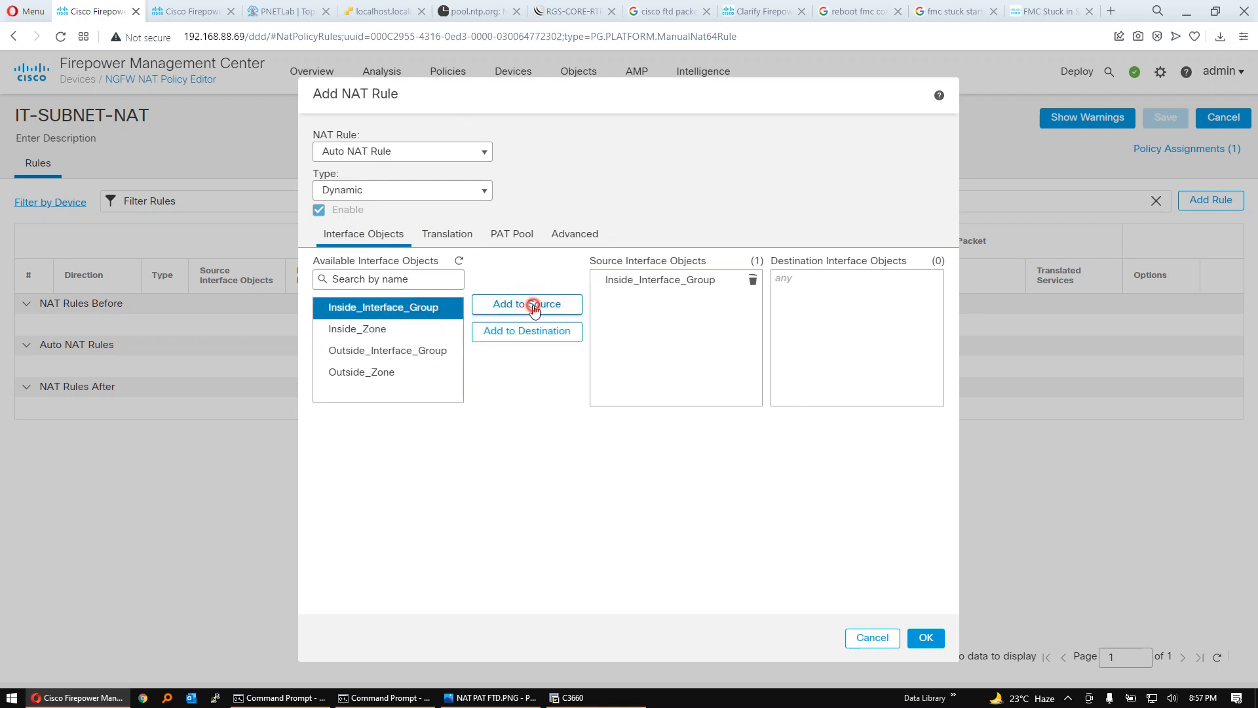
left_click(668, 292)
left_click(433, 317)
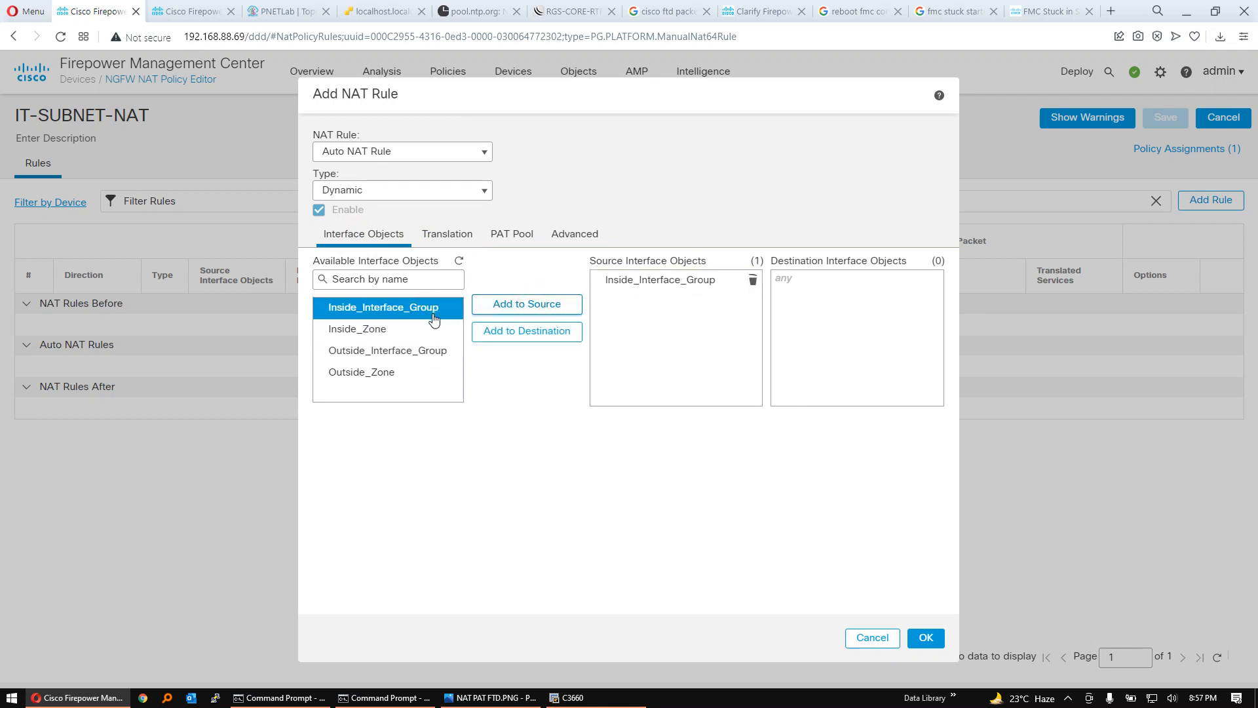
left_click(418, 351)
left_click(507, 333)
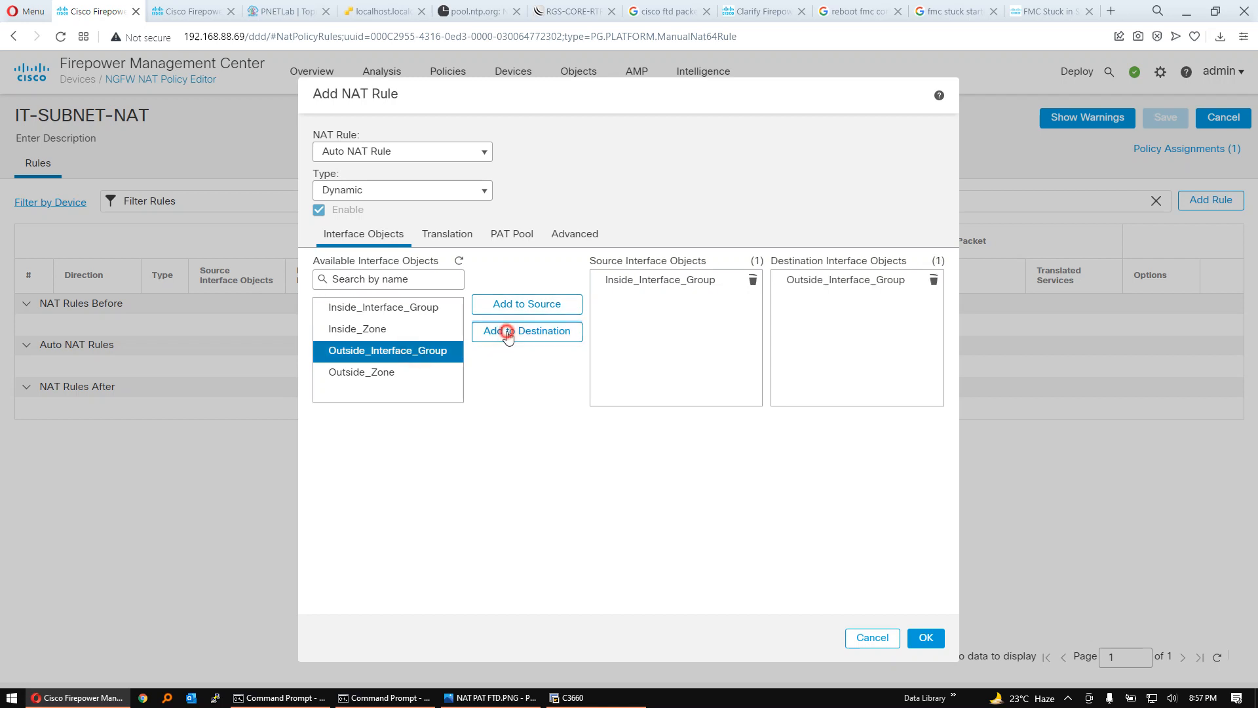
- Set the original source of the NAT rule's translation to the IT-PC network object
left_click(447, 236)
left_click(475, 312)
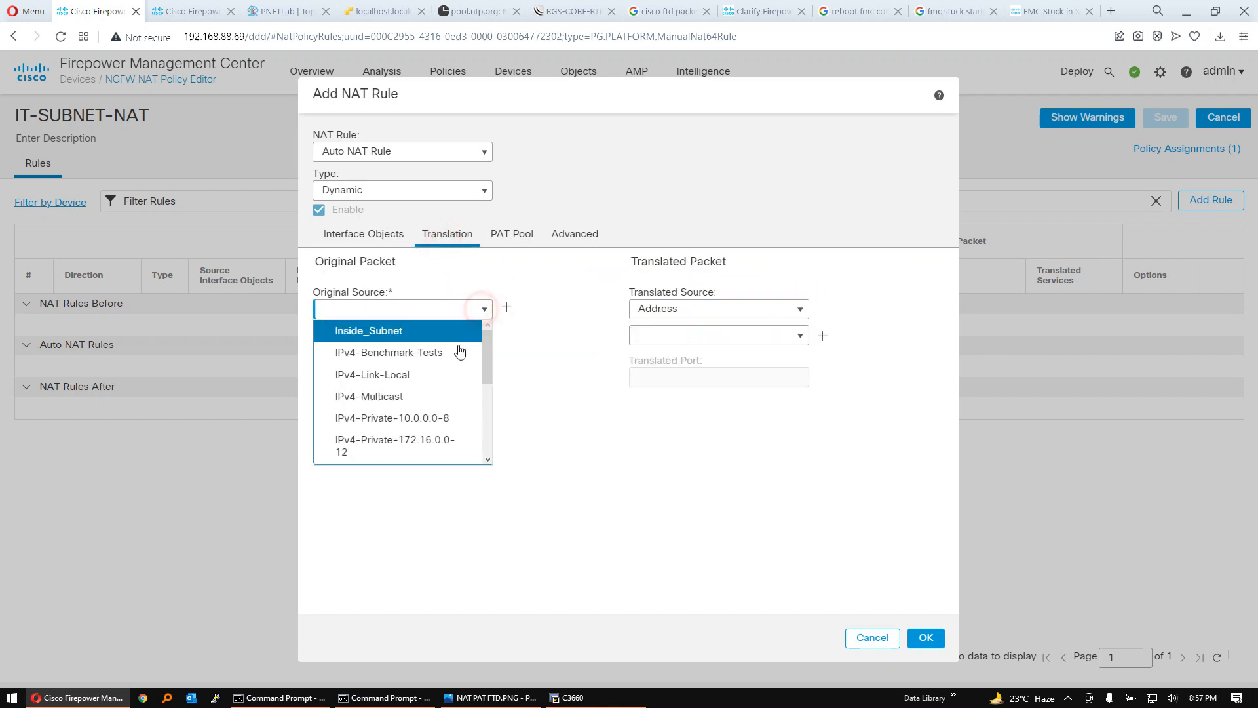
scroll(428, 410, "down", 3)
scroll(428, 410, "up", 3)
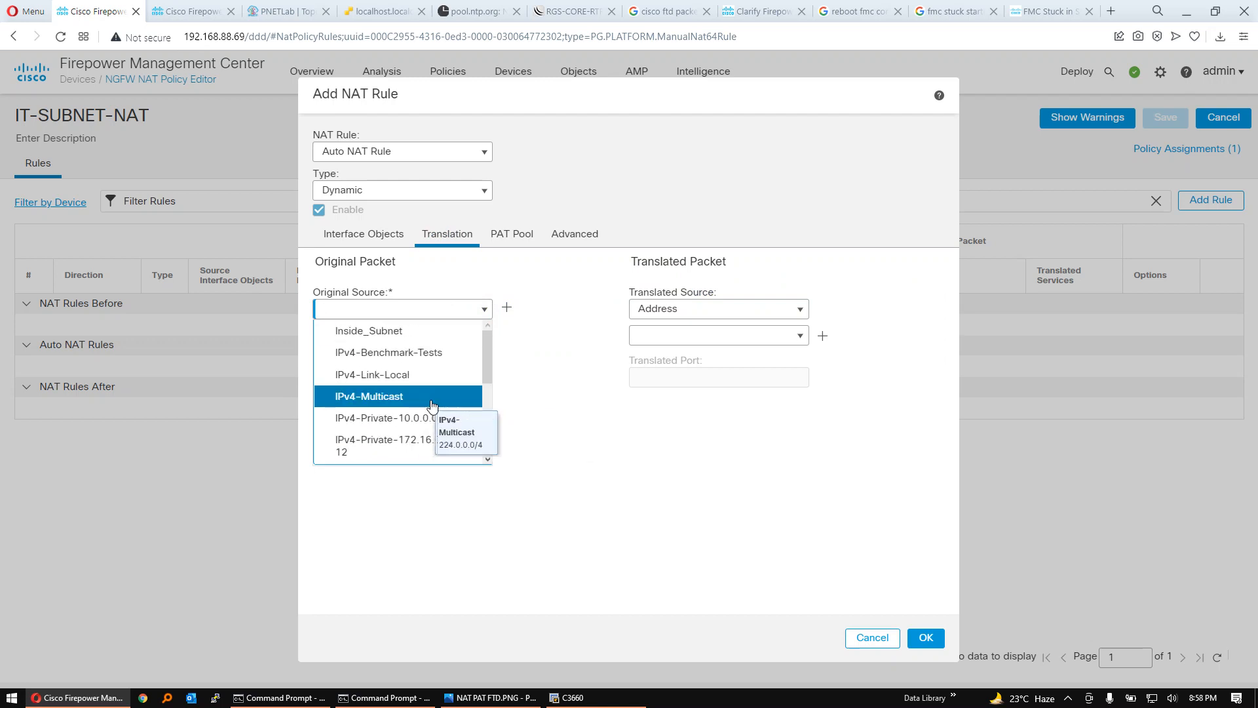
scroll(419, 400, "down", 3)
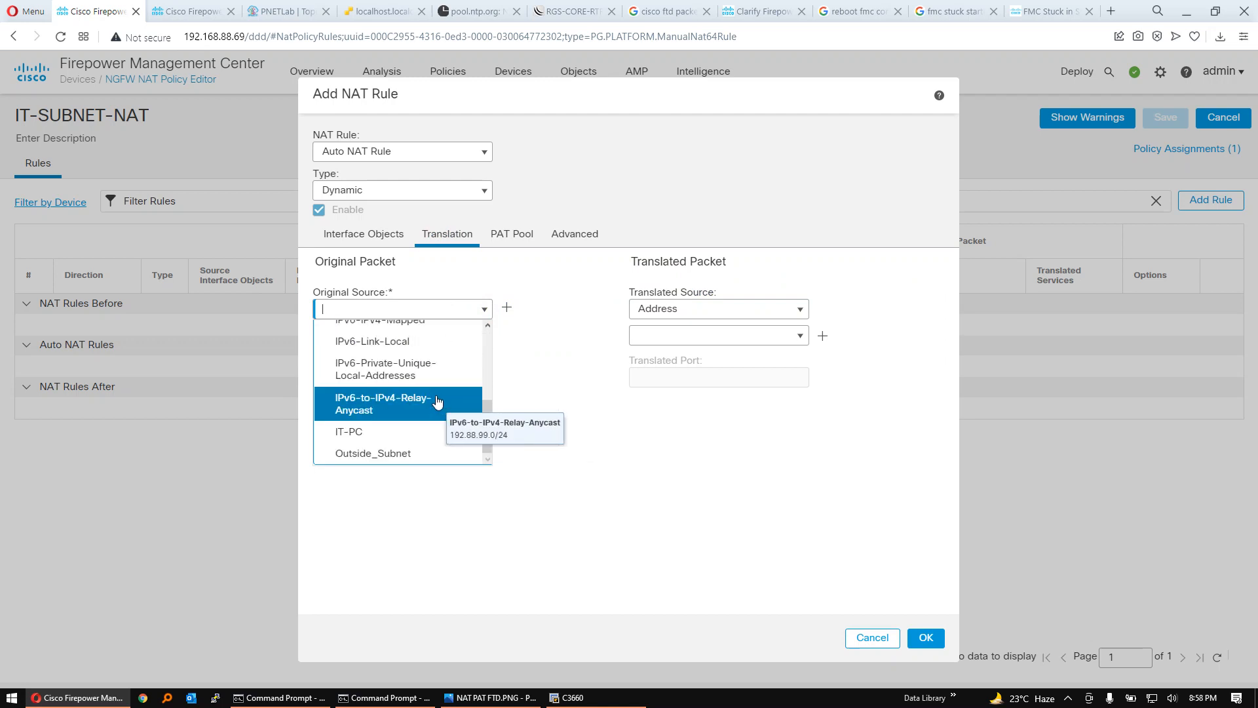
left_click(396, 435)
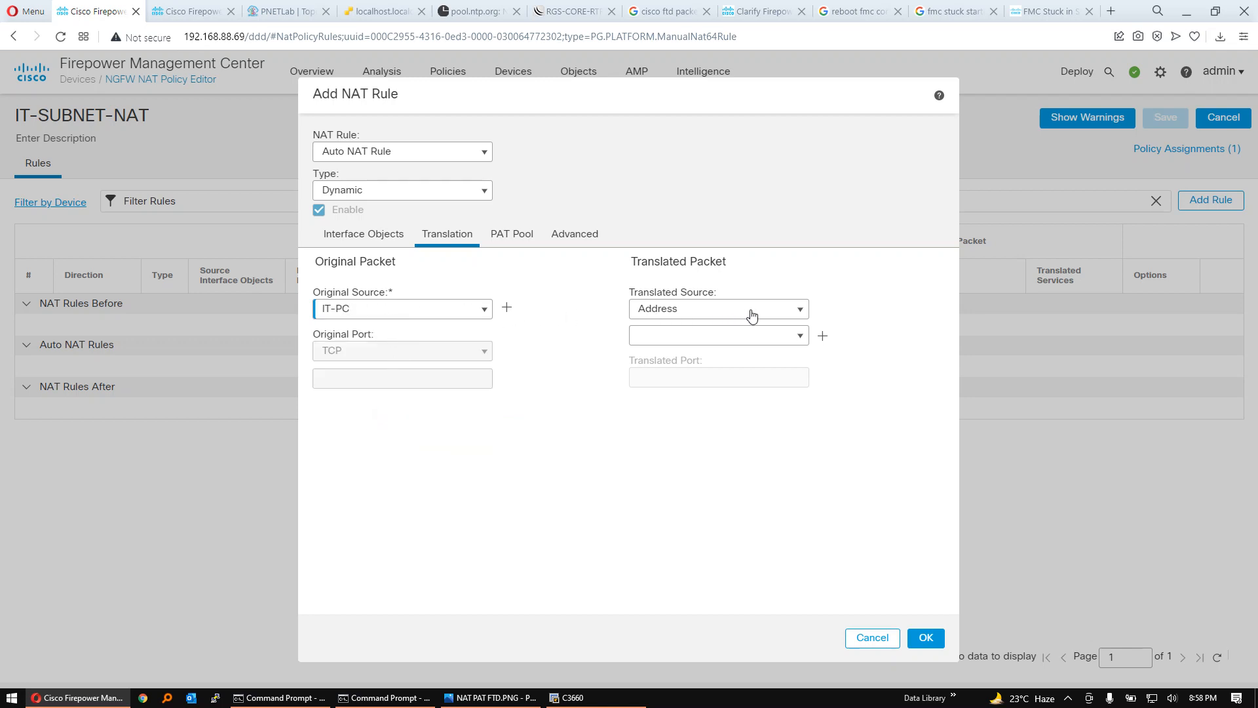
- Set the translated source to Destination Interface IP, then confirm the rule and save the IT-SUBNET-NAT policy
left_click(789, 315)
left_click(710, 332)
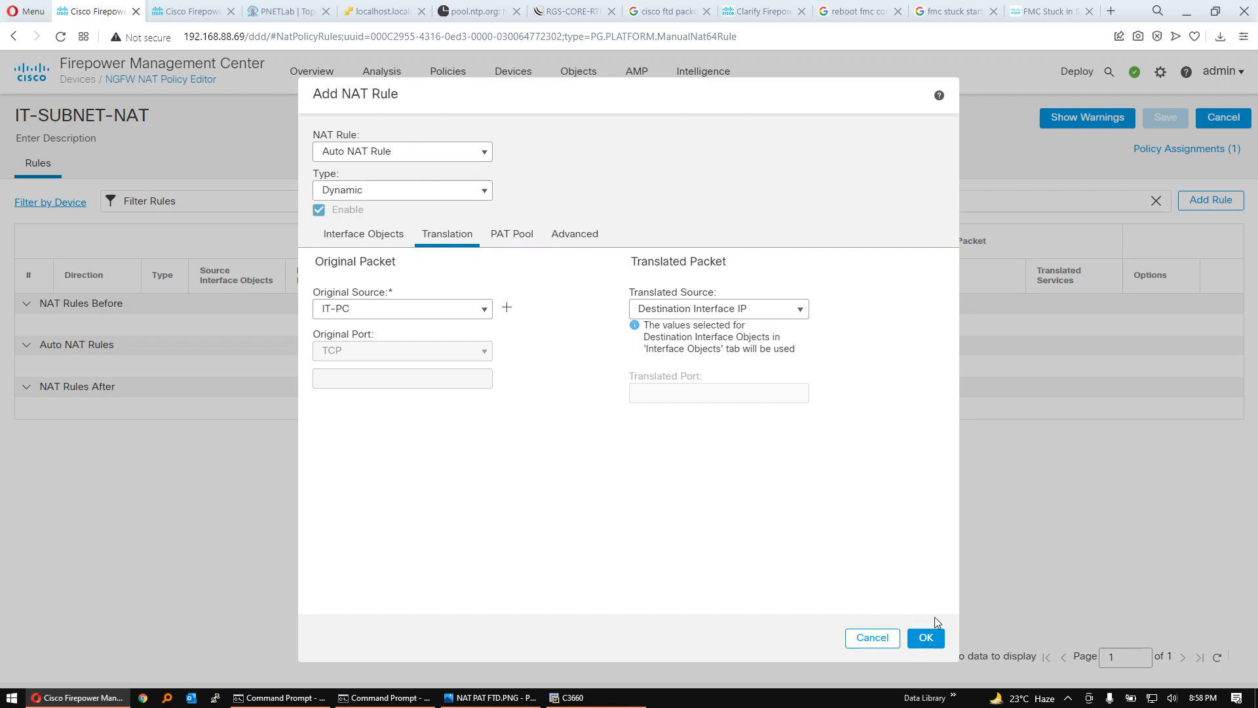
left_click(930, 637)
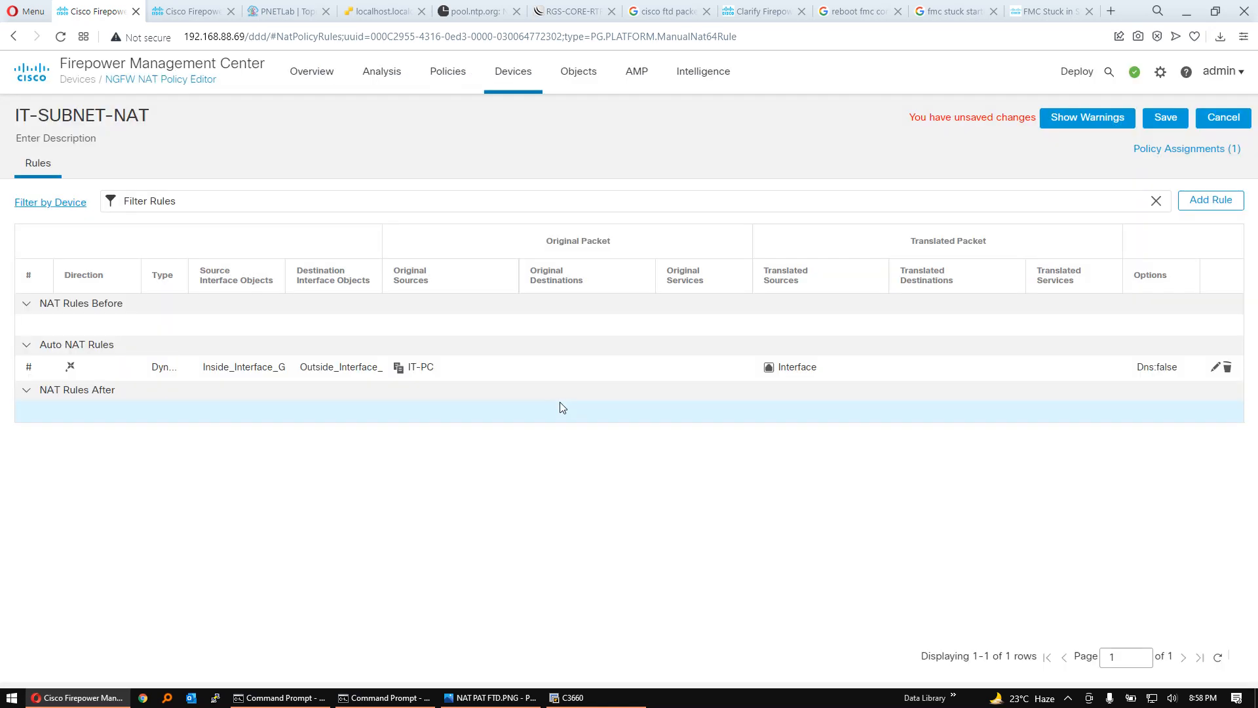
left_click(94, 360)
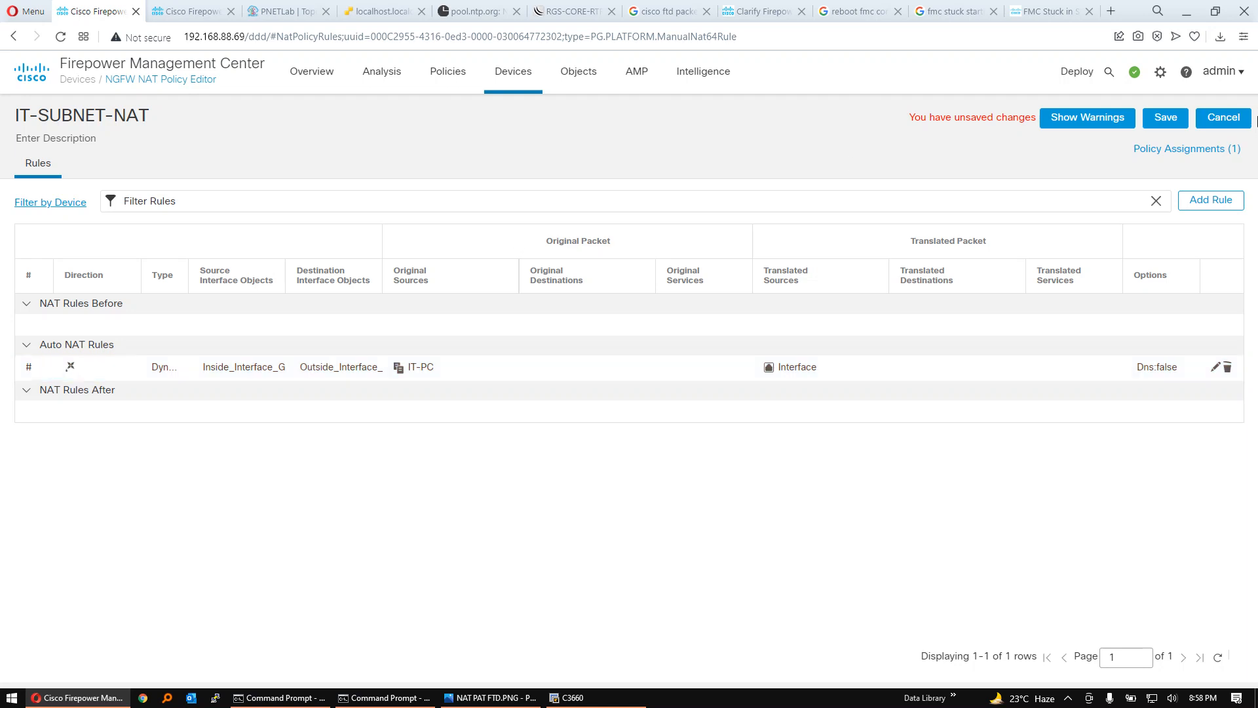
left_click(1166, 117)
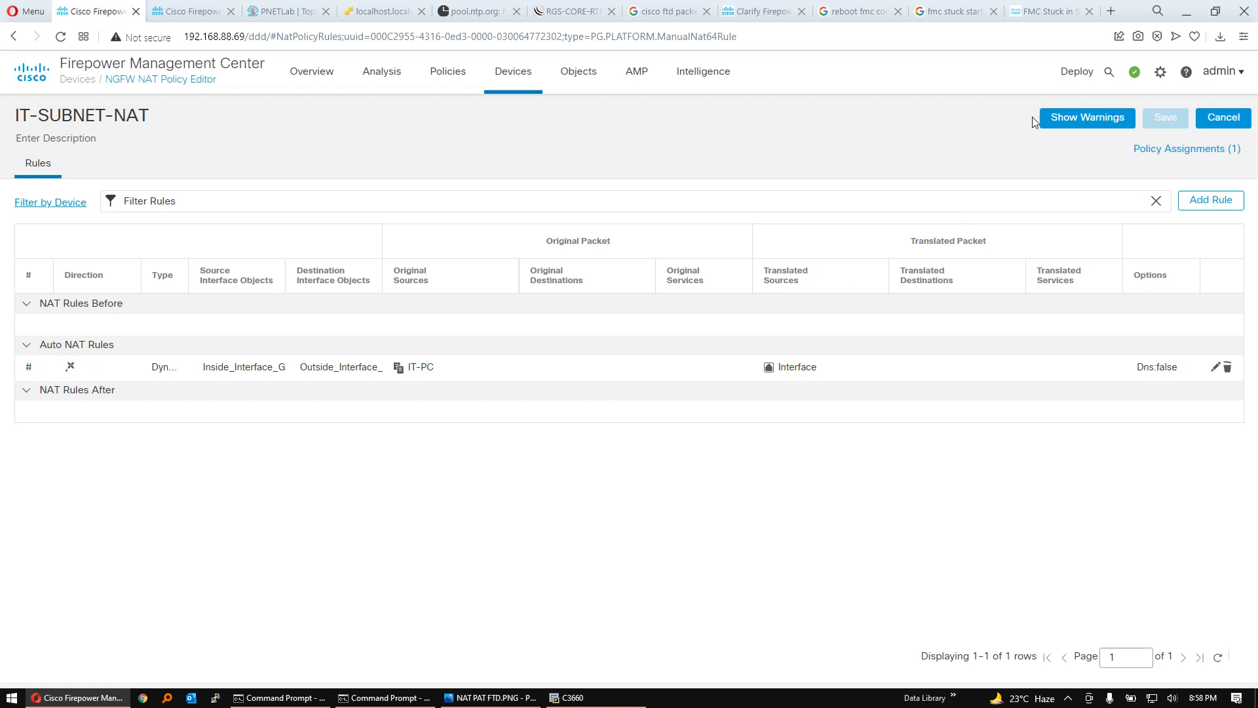
- Deploy the pending configuration changes to RGS-NGFW-PRI, proceeding past the validation messages
left_click(1070, 75)
left_click(1075, 116)
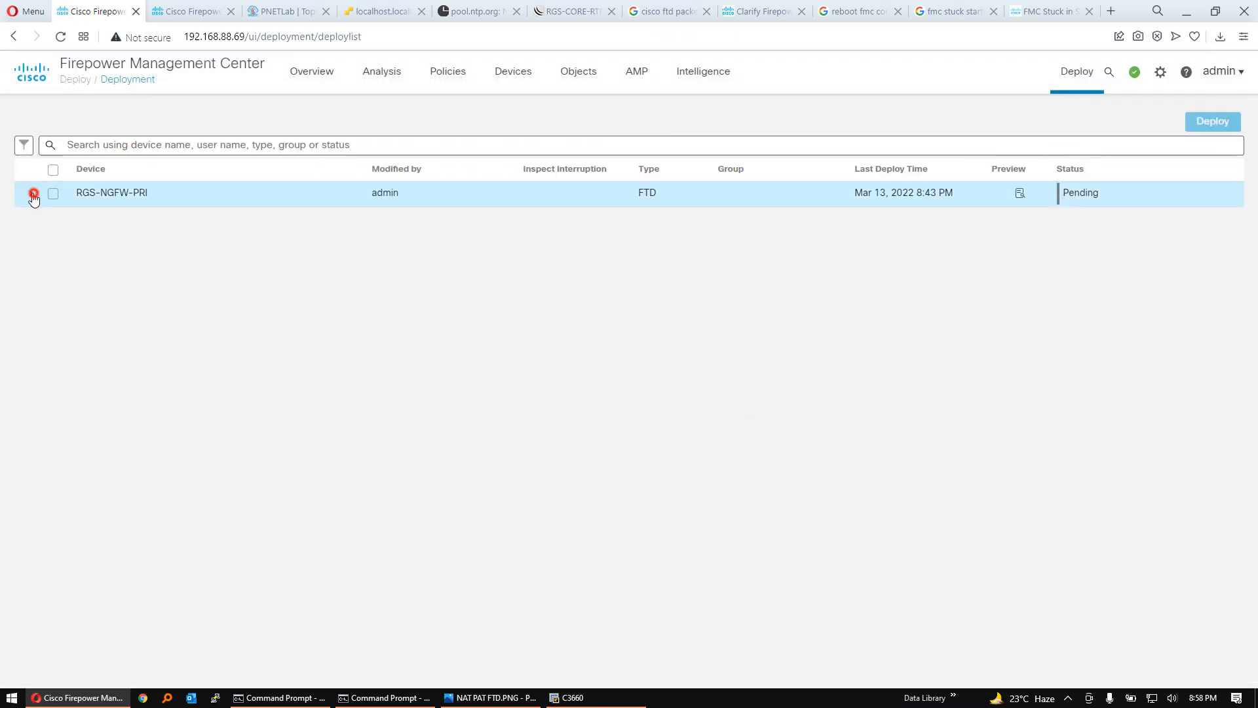
left_click(33, 194)
left_click(53, 193)
left_click(1211, 122)
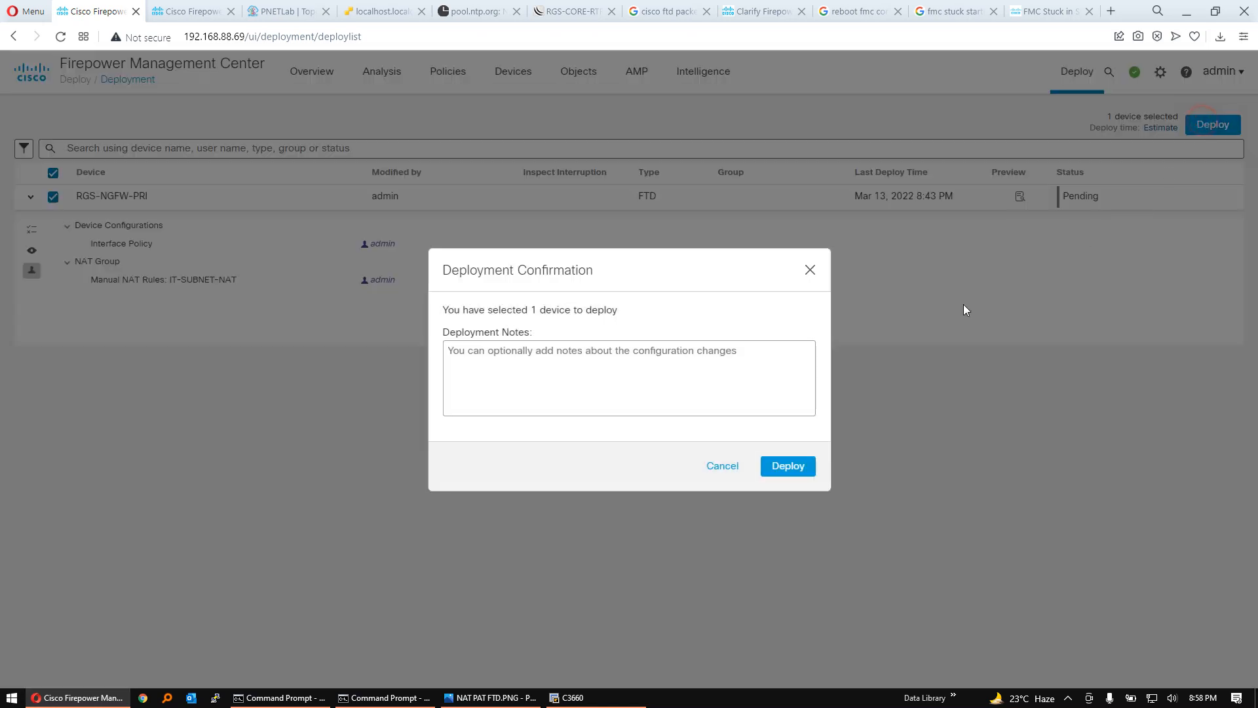
left_click(776, 466)
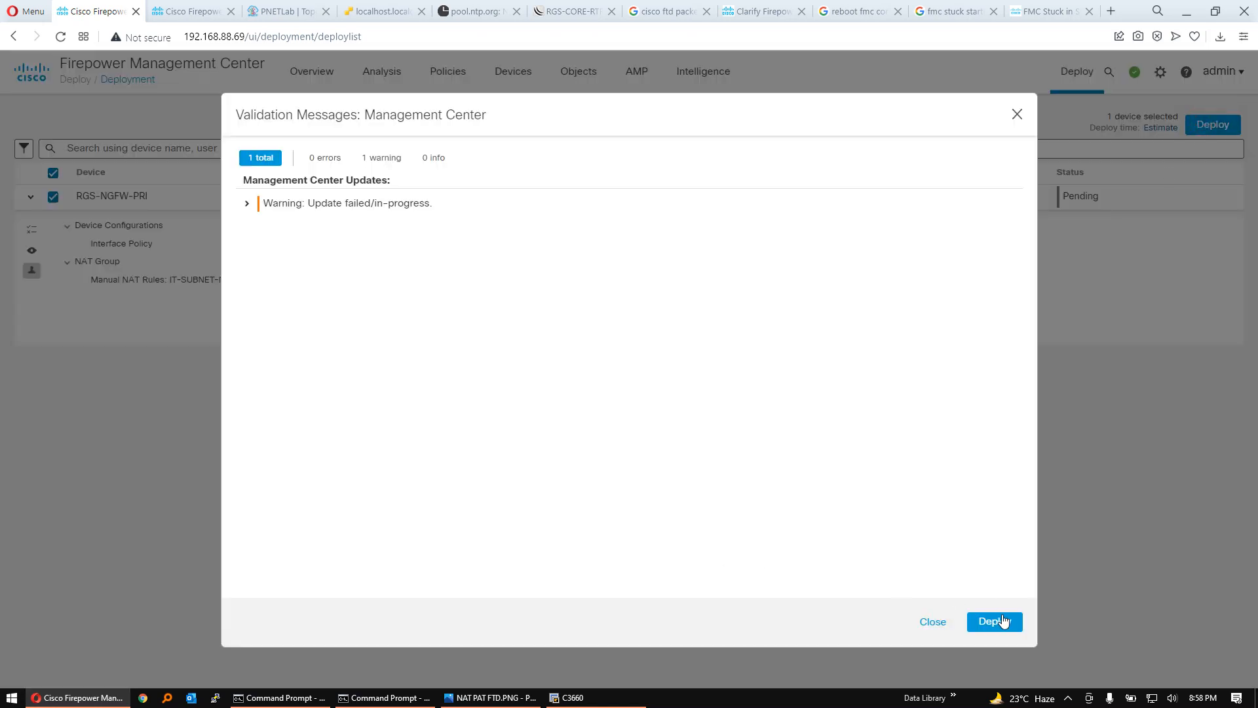
left_click(1003, 620)
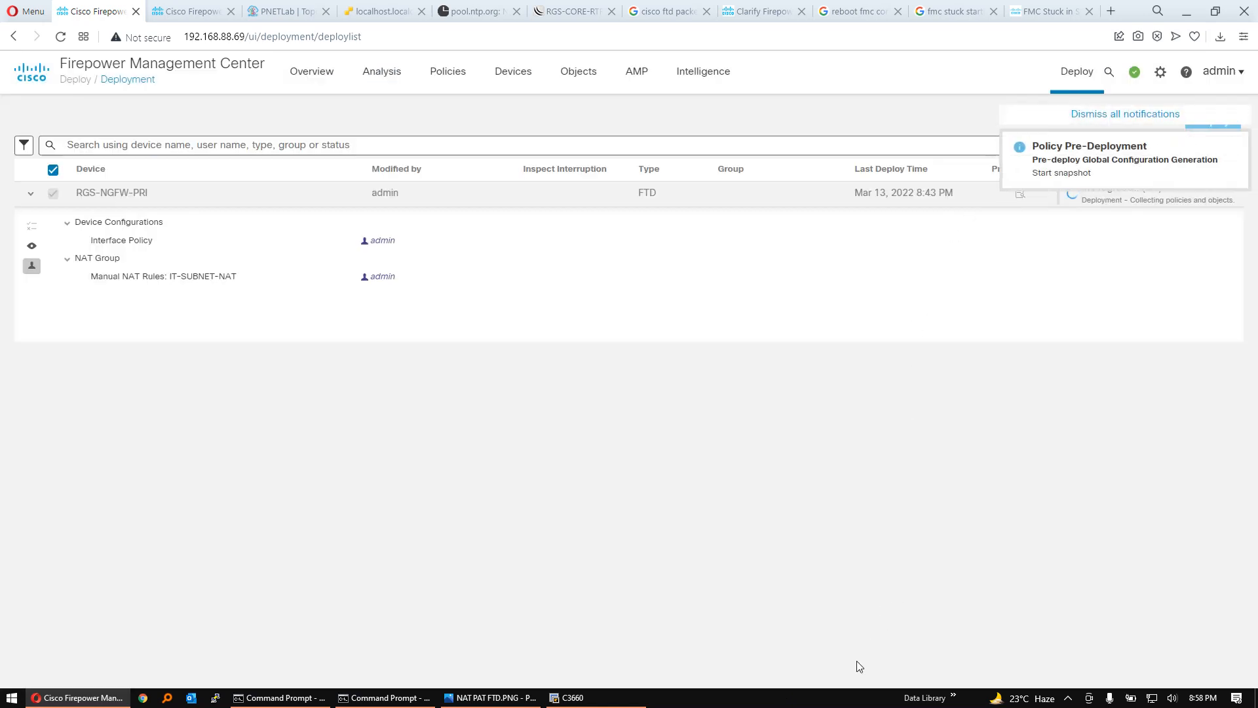
left_click(840, 700)
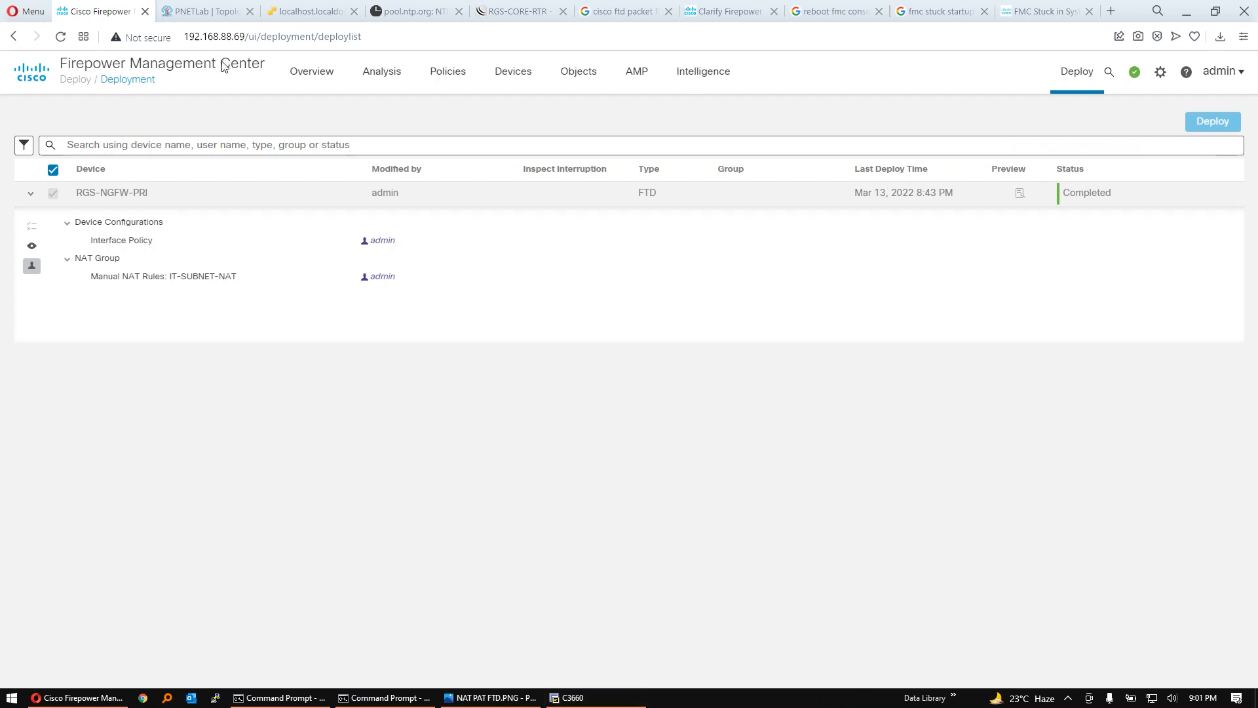
- Open the connection events page in a separate browser tab
left_click(446, 79)
left_click(382, 72)
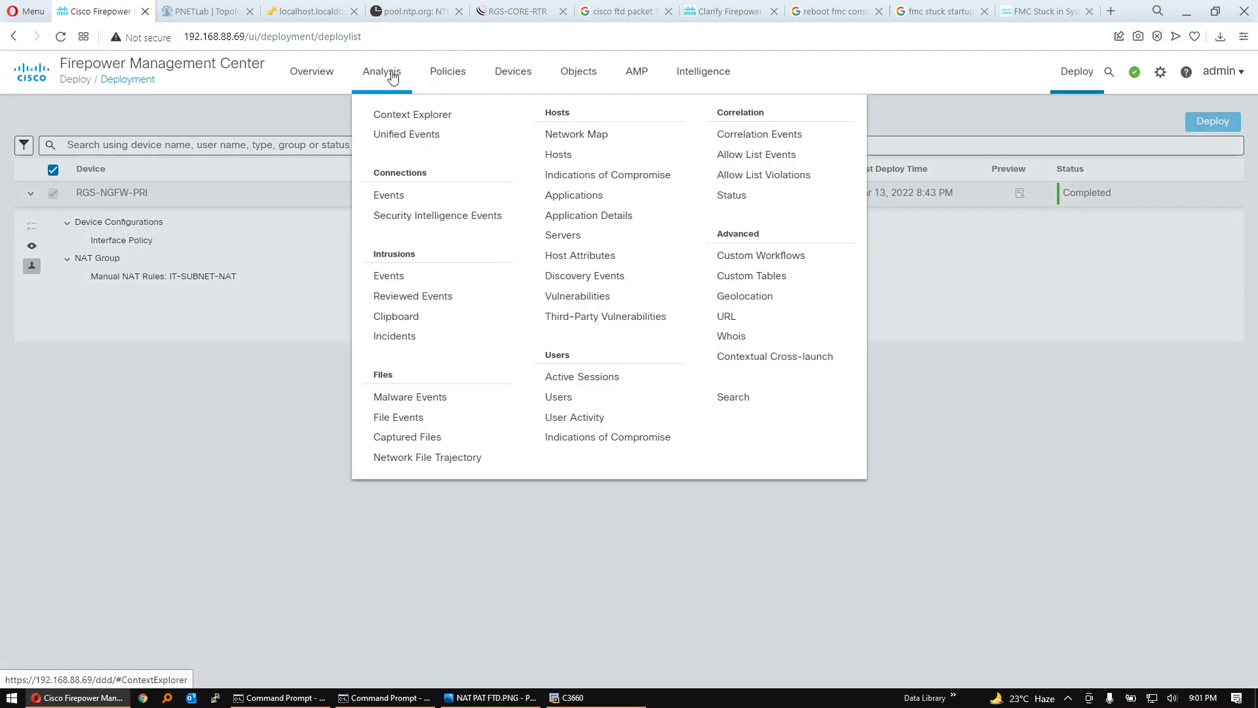
right_click(391, 198)
left_click(446, 206)
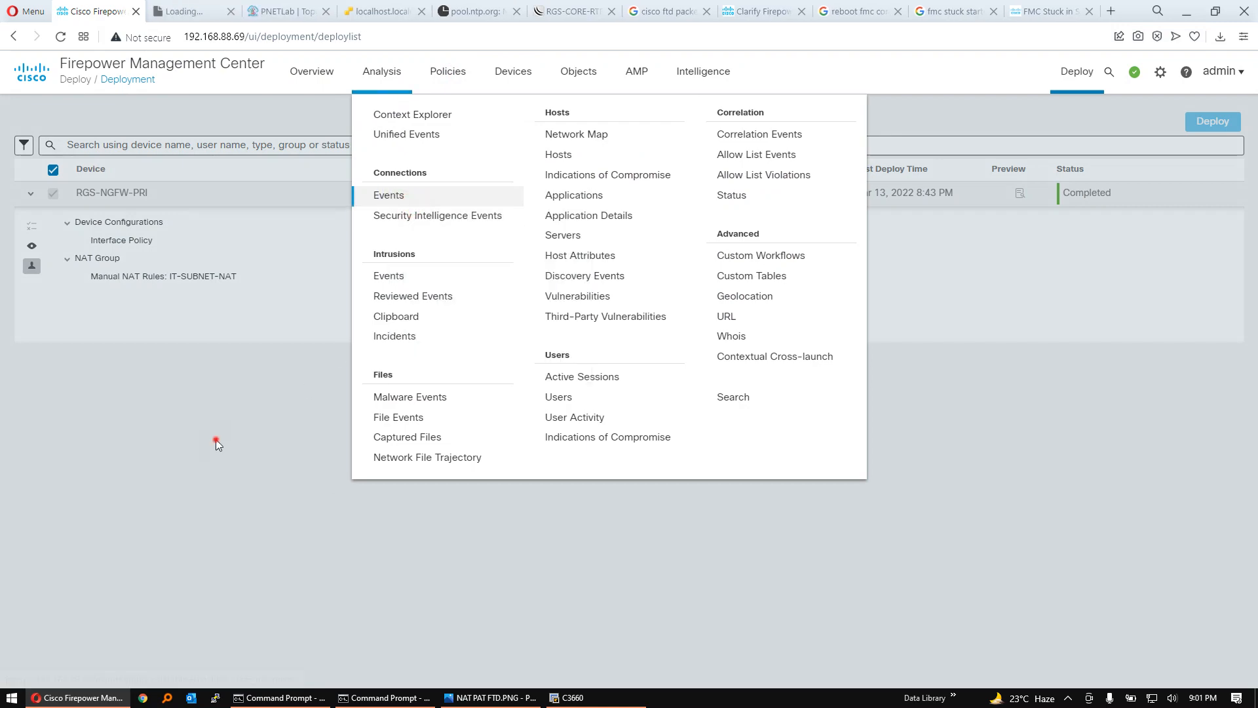
left_click(196, 5)
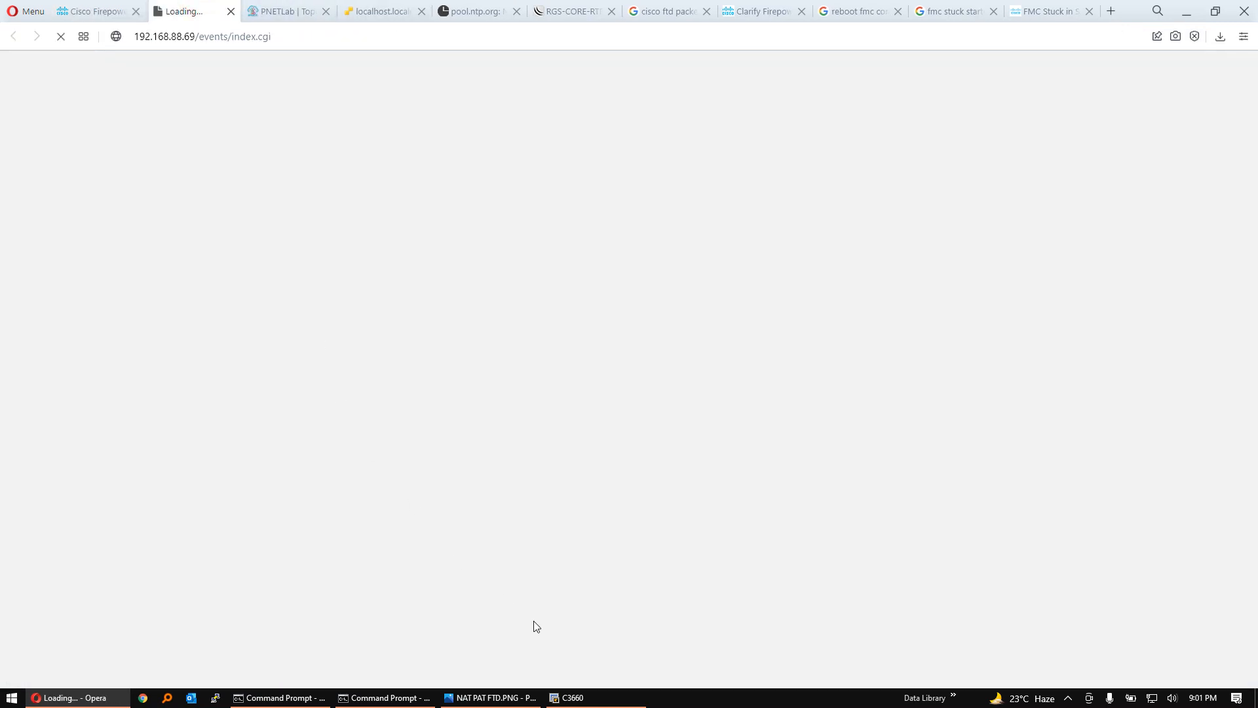
- Switch to the C3660 router console, enter privileged mode, run ping 8.8.8.8 repeat 100 and abort it partway
left_click(594, 696)
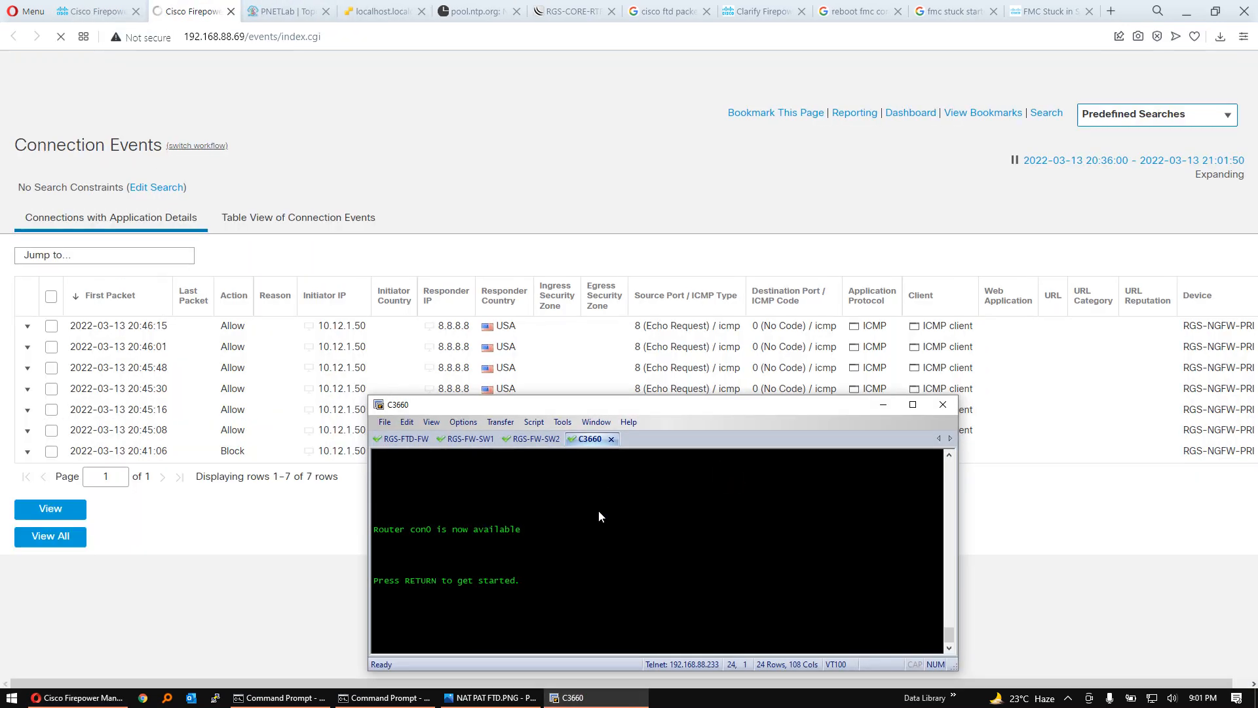
key("Return")
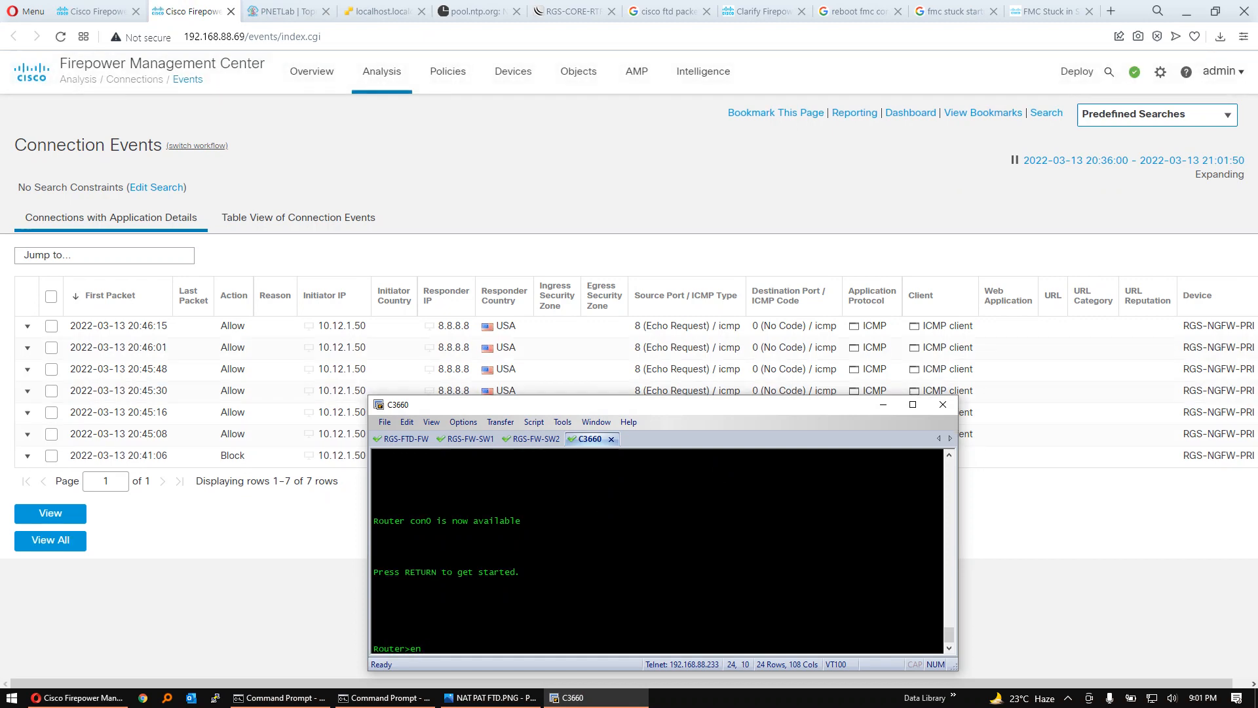
type("en")
key("Return")
type("ping ")
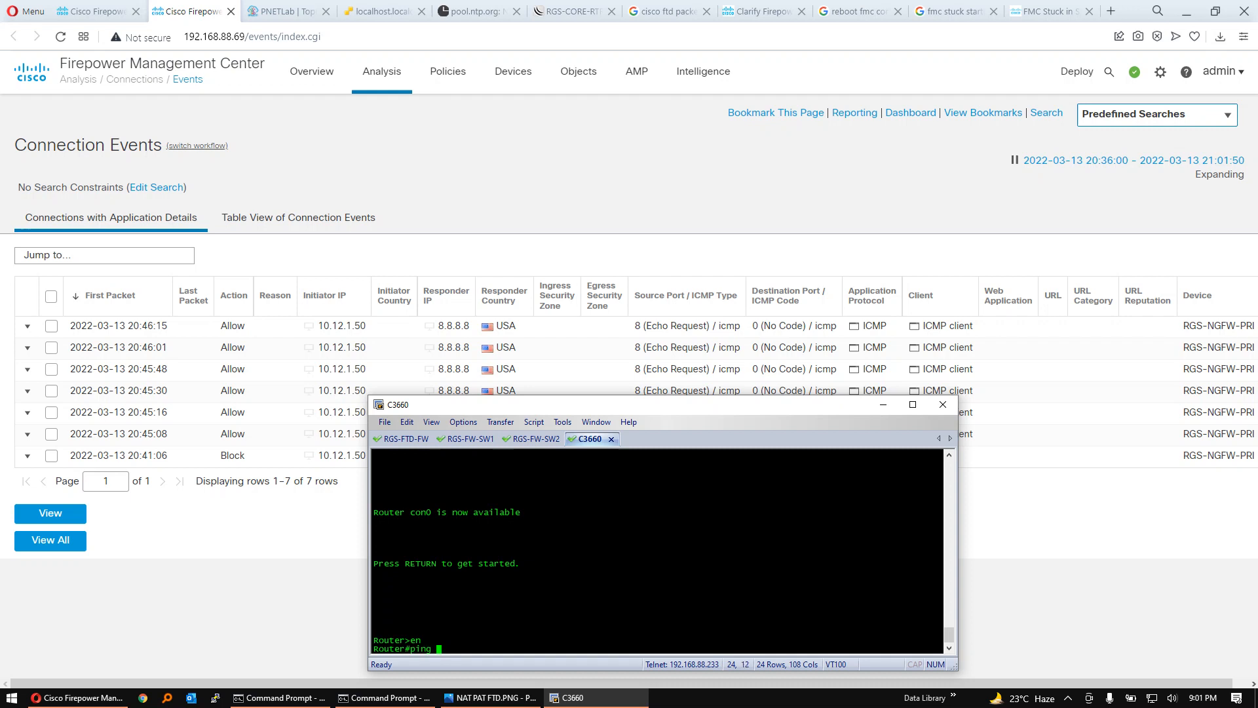
type("8.8.8.8 re")
key("Tab")
type("1")
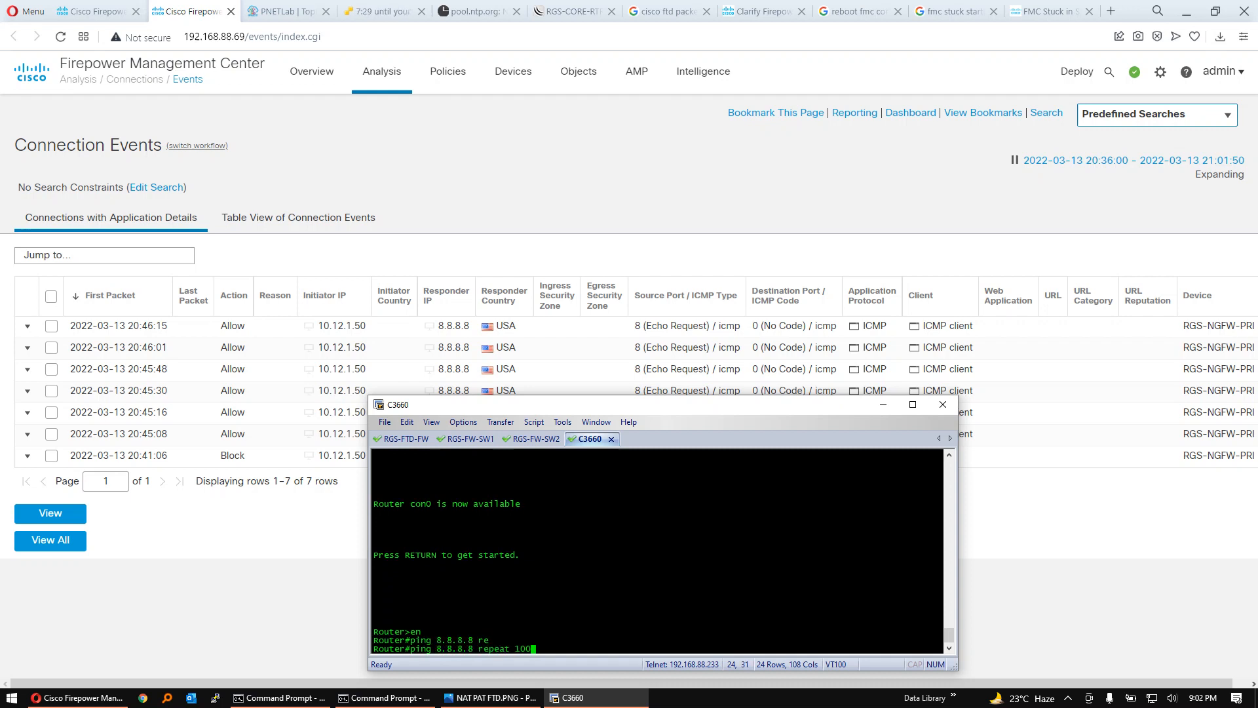
key("Return")
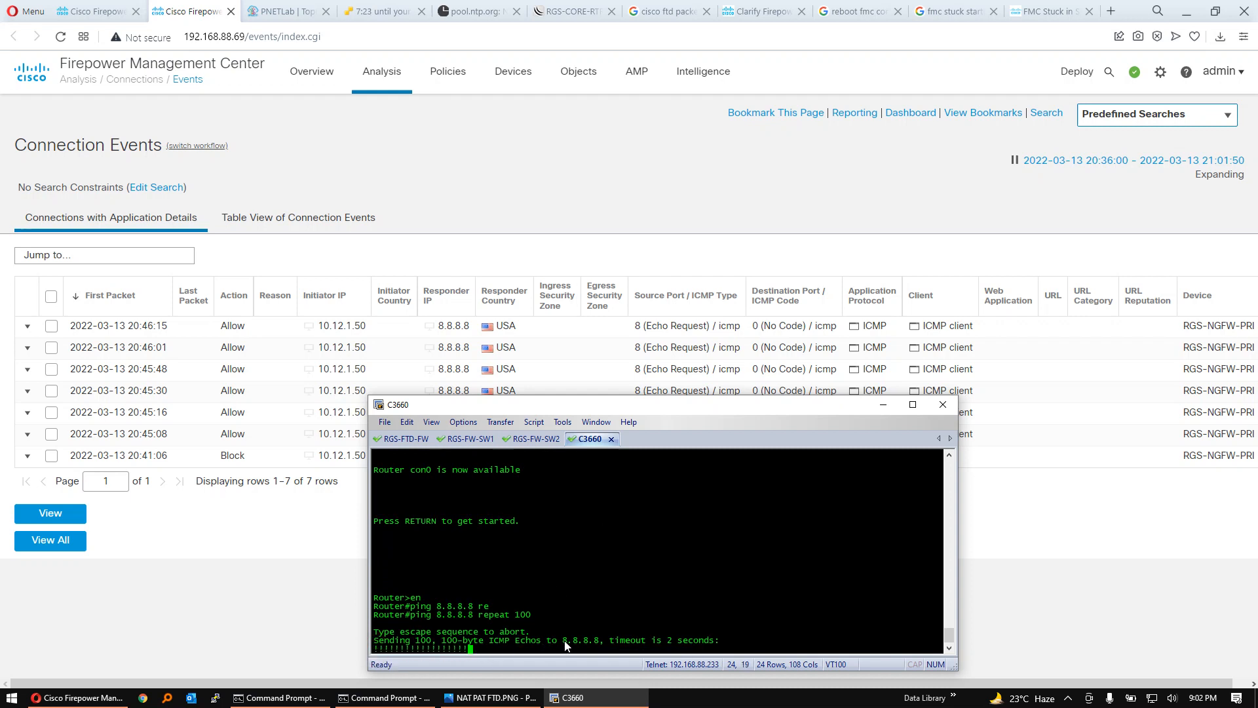
key("ctrl+shift+6")
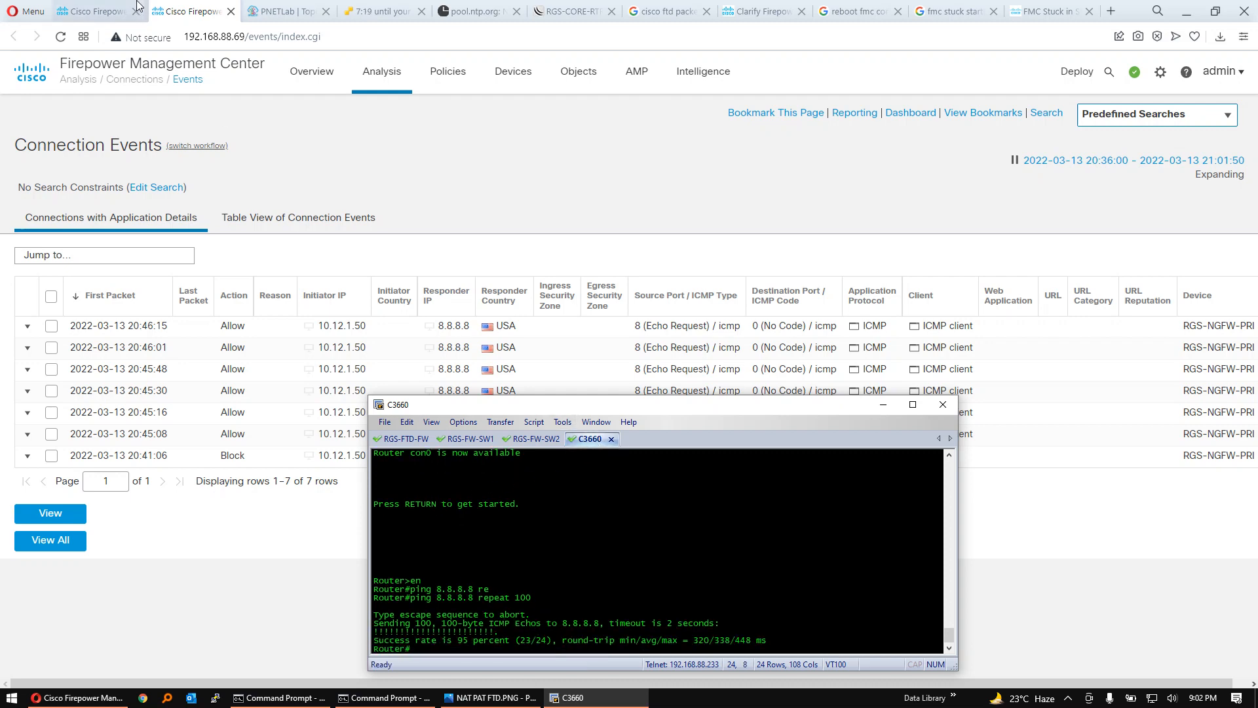
- Check the C3660 router in the PNETLab topology diagram, then return to the connection events page
left_click(298, 9)
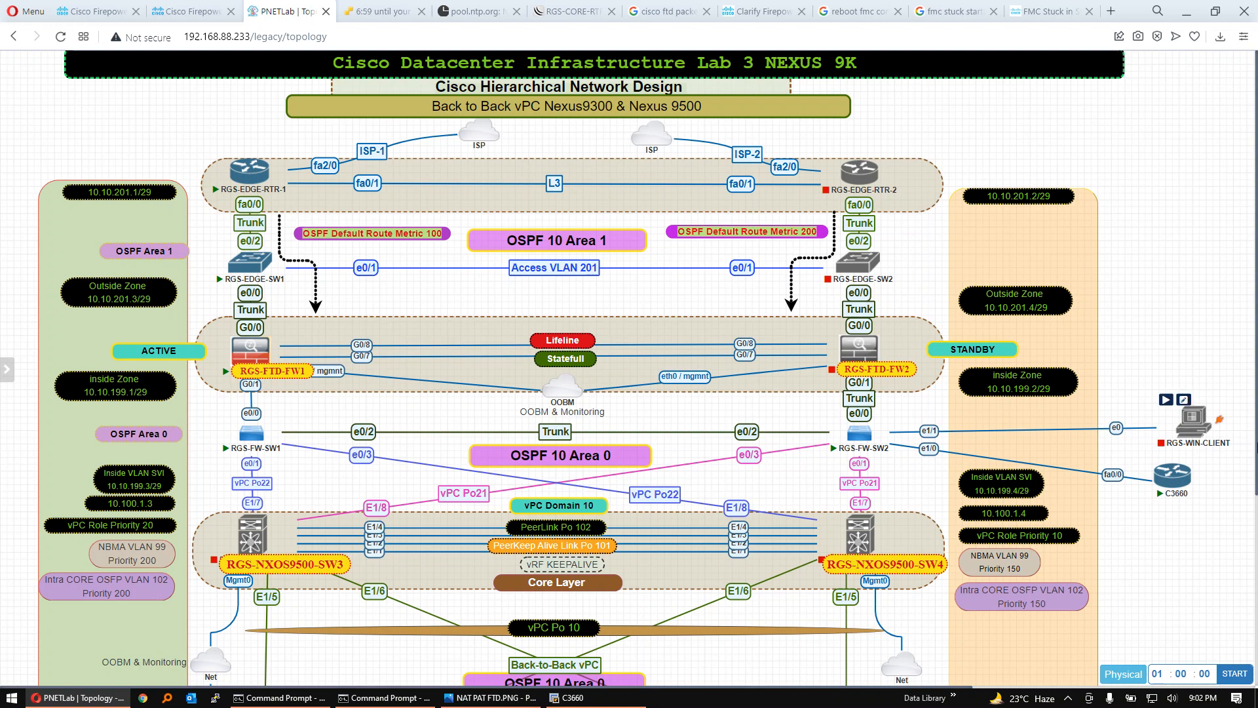
mouse_move(1166, 485)
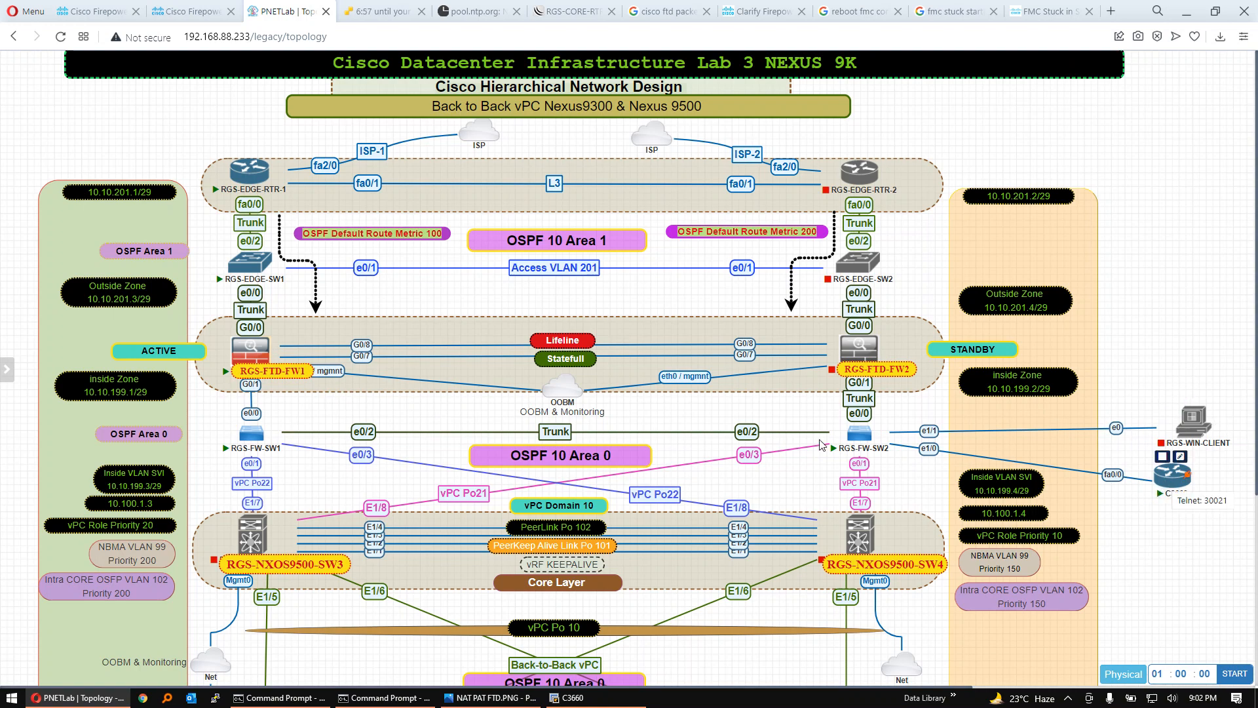
left_click(170, 8)
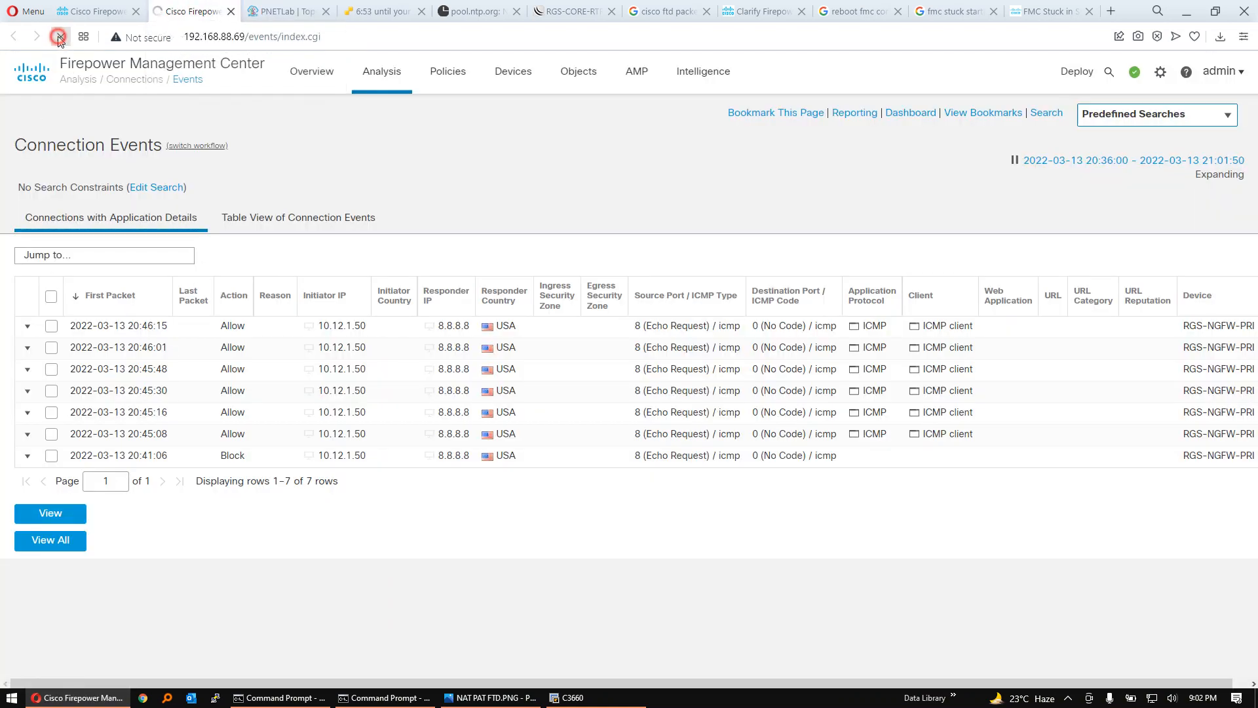
- Refresh the connection events, open the newest event in table view, examine its policy, rule and interface fields, then return to the event list
left_click(60, 36)
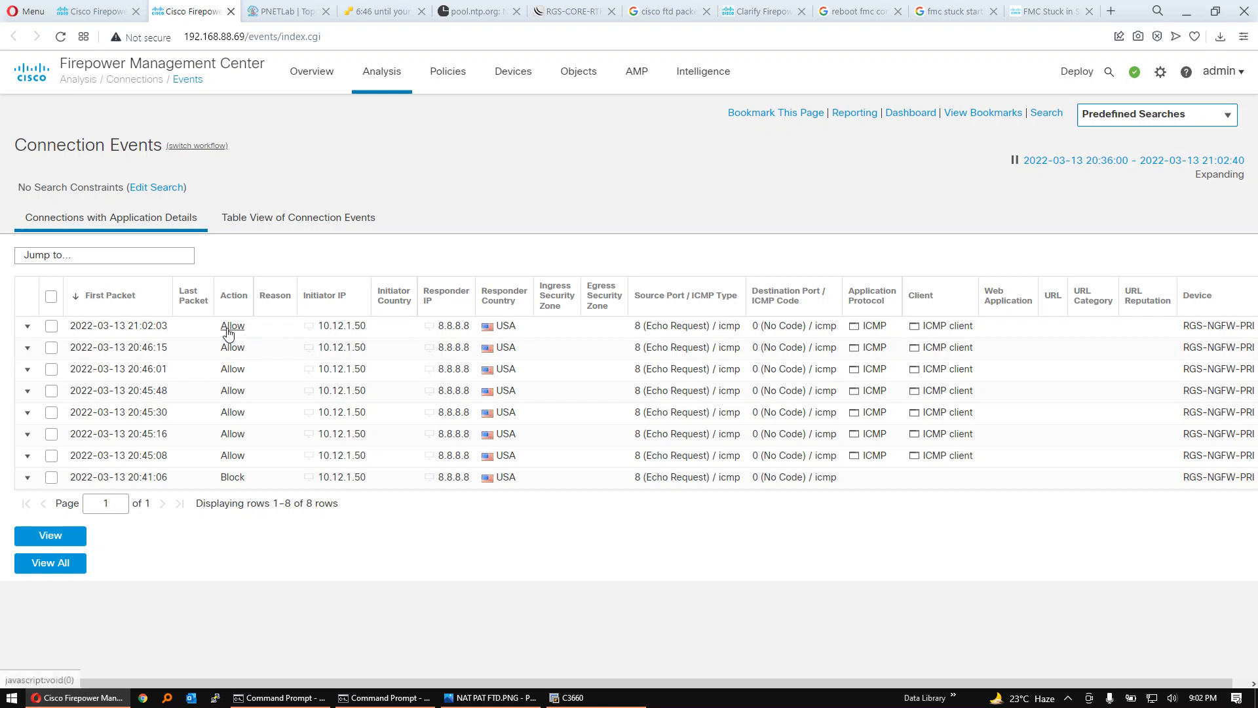
left_click(134, 329)
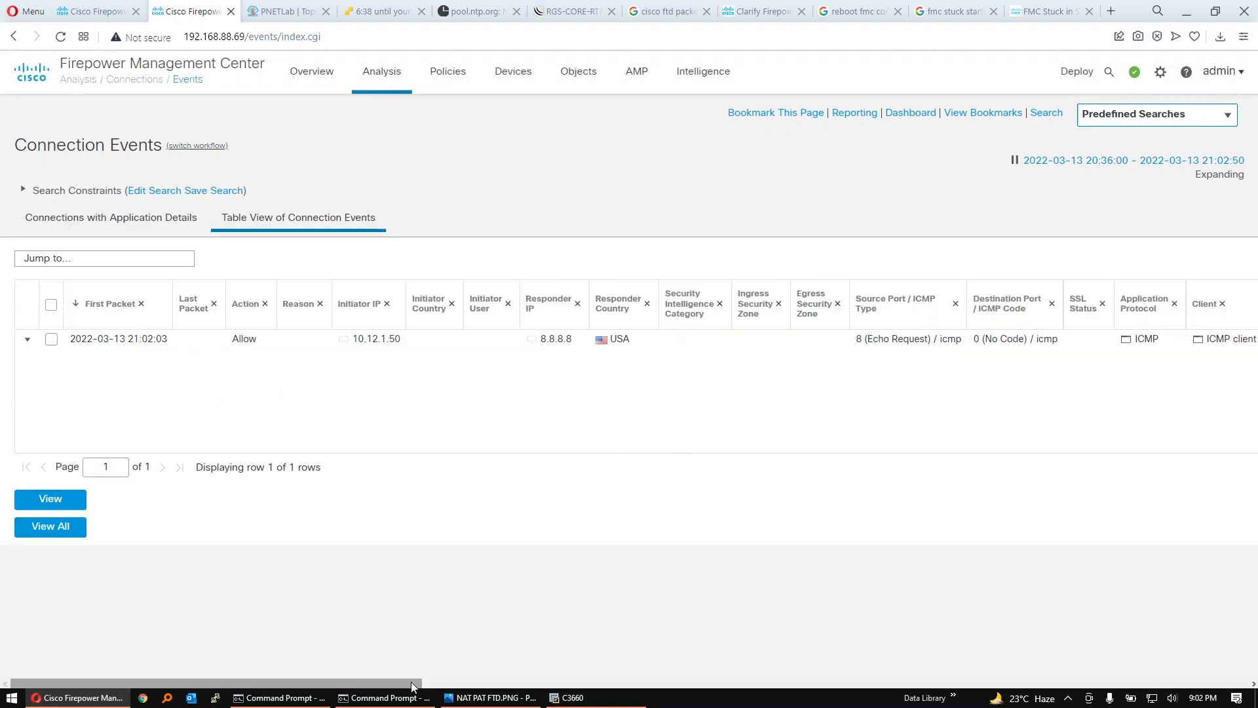
left_click_drag(412, 683, 776, 669)
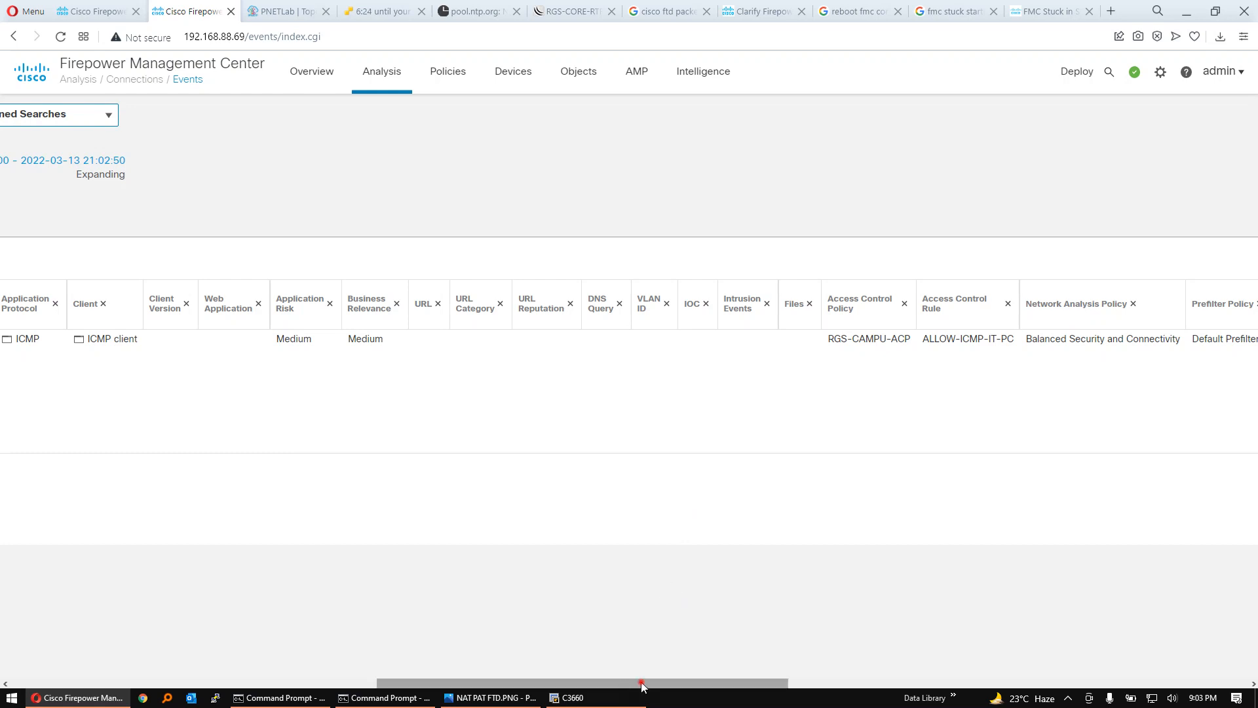
left_click_drag(642, 682, 752, 683)
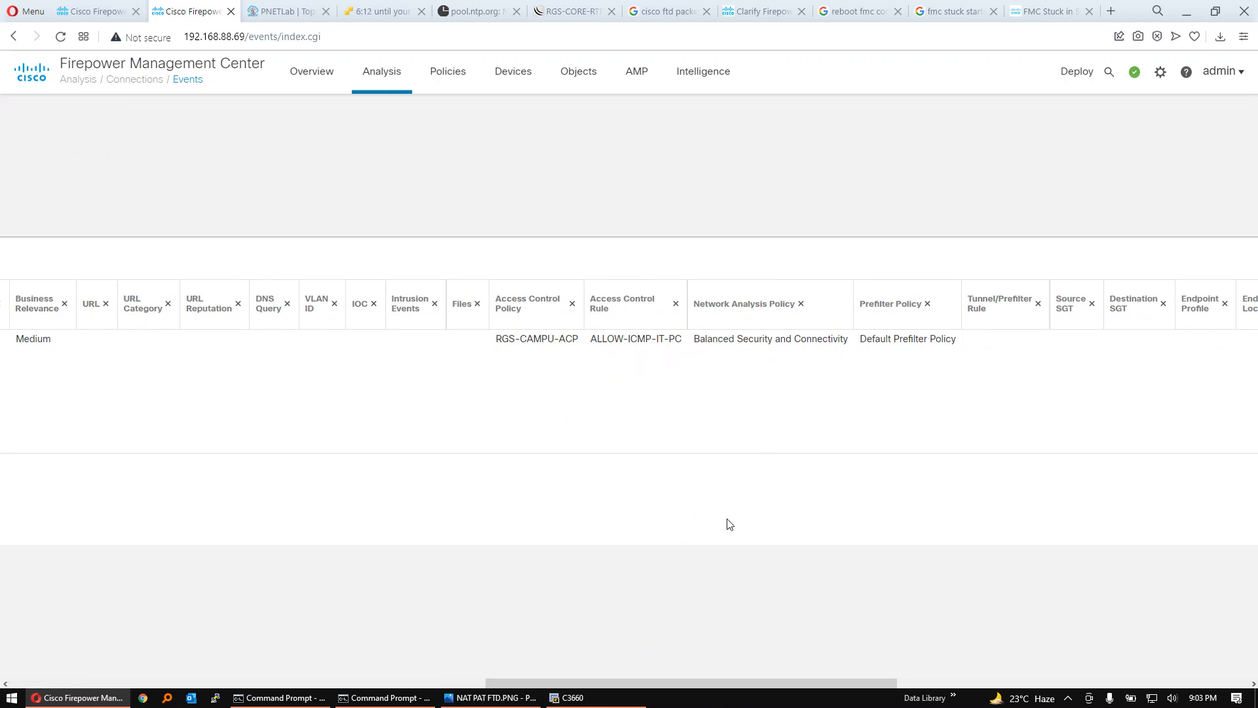
left_click_drag(570, 683, 748, 682)
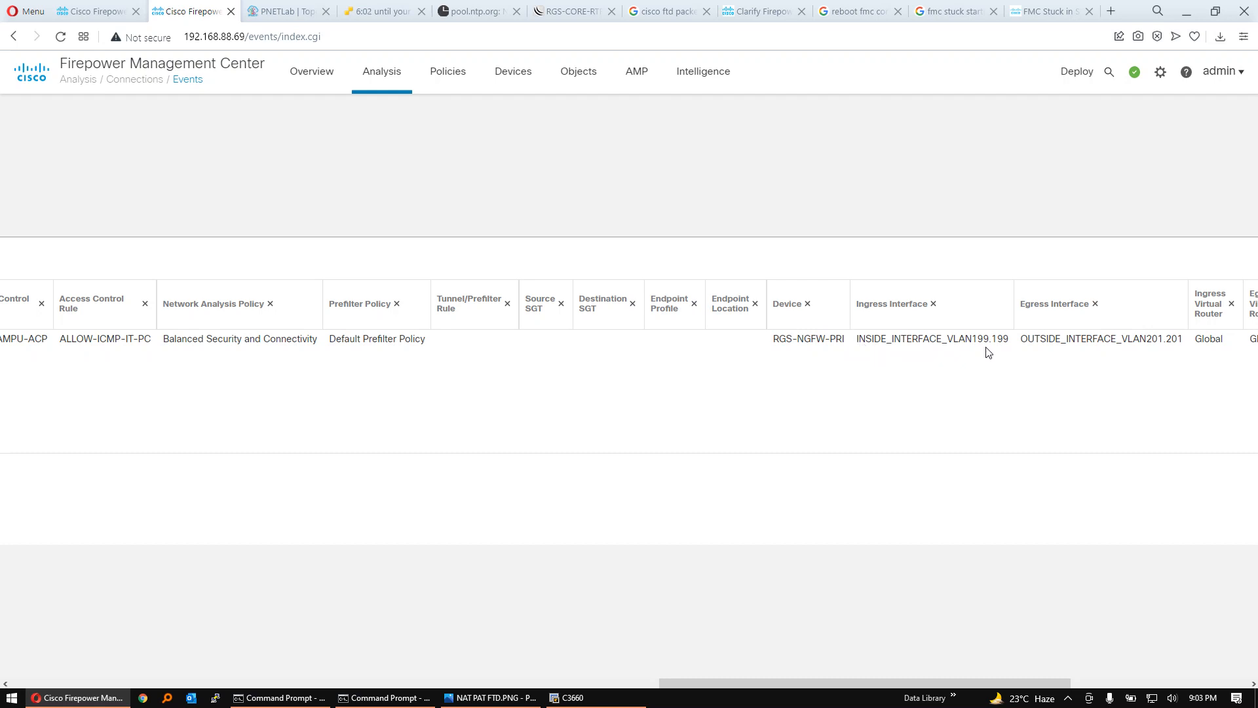
left_click_drag(895, 684, 1075, 670)
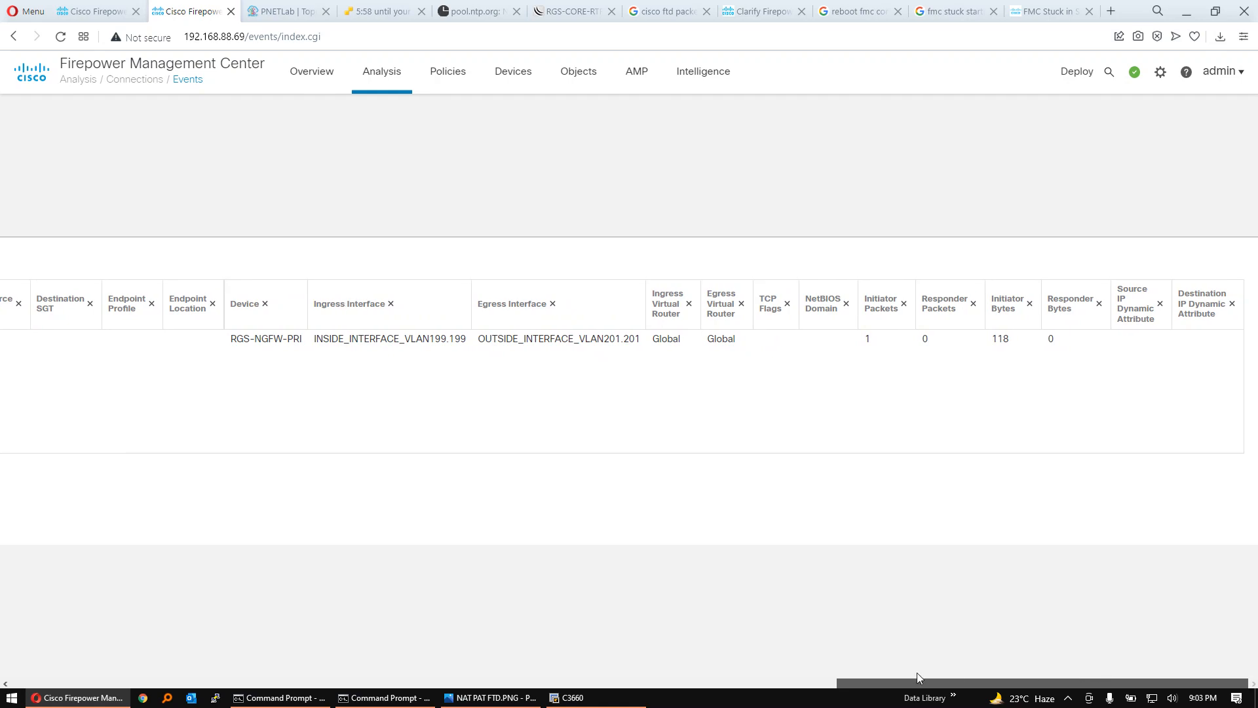
left_click_drag(917, 672, 176, 657)
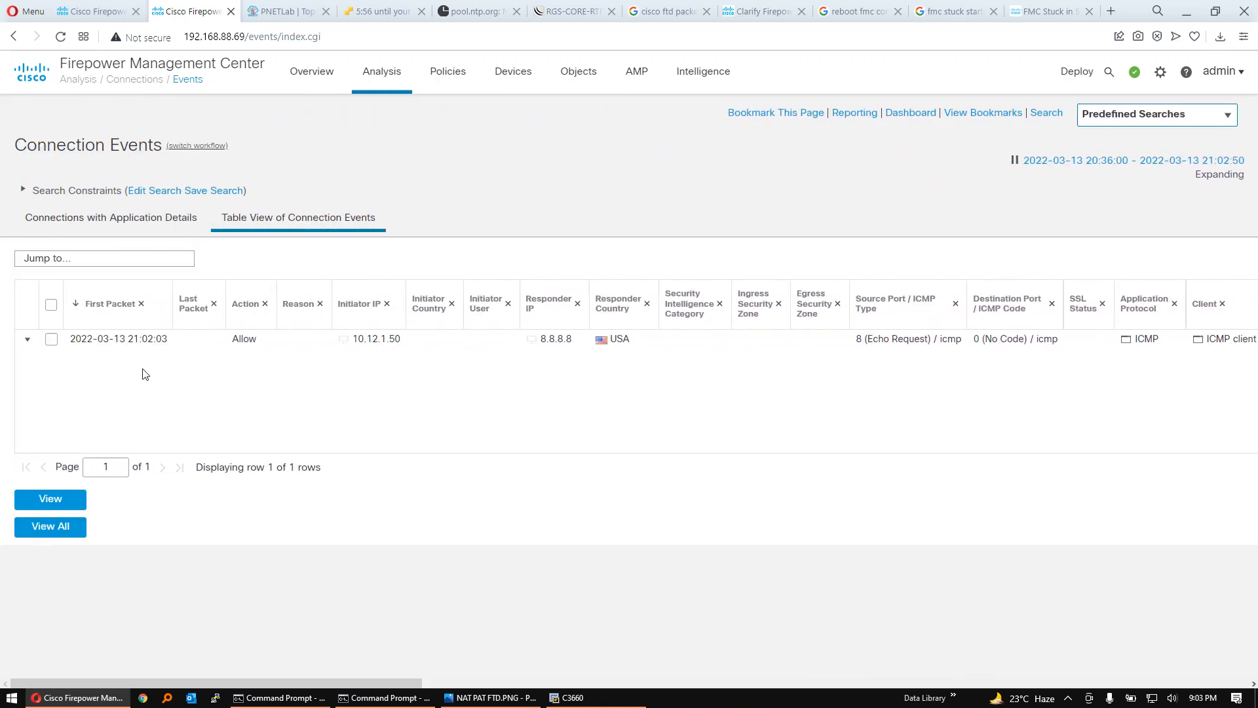
left_click(14, 38)
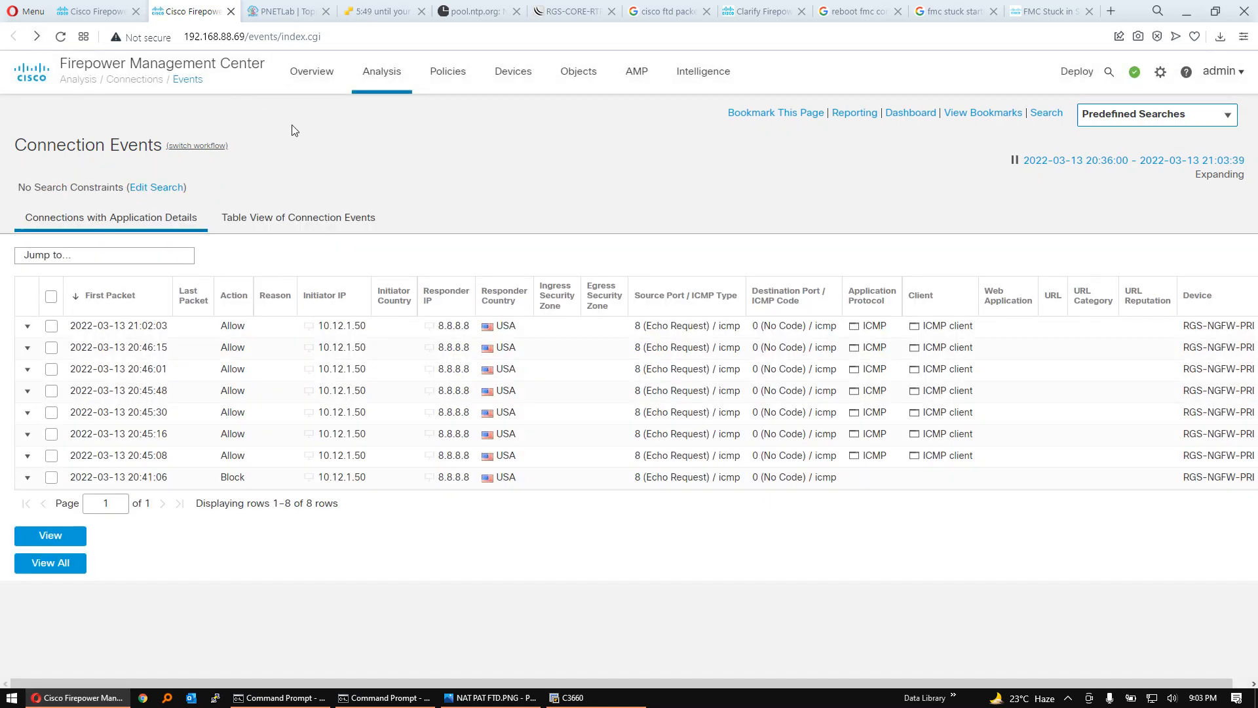
- Open the RGS-CAMPU-ACP access control policy and review the rule that covers IT-PC
mouse_move(445, 73)
left_click(466, 131)
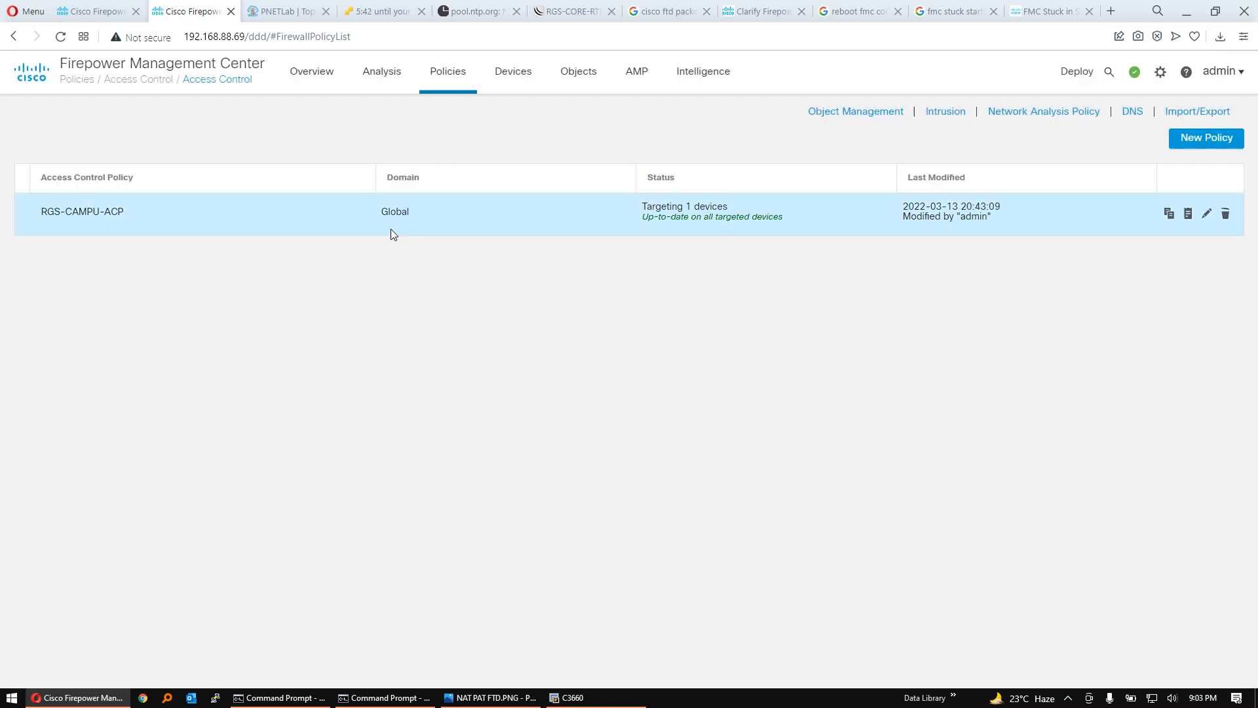
left_click(106, 212)
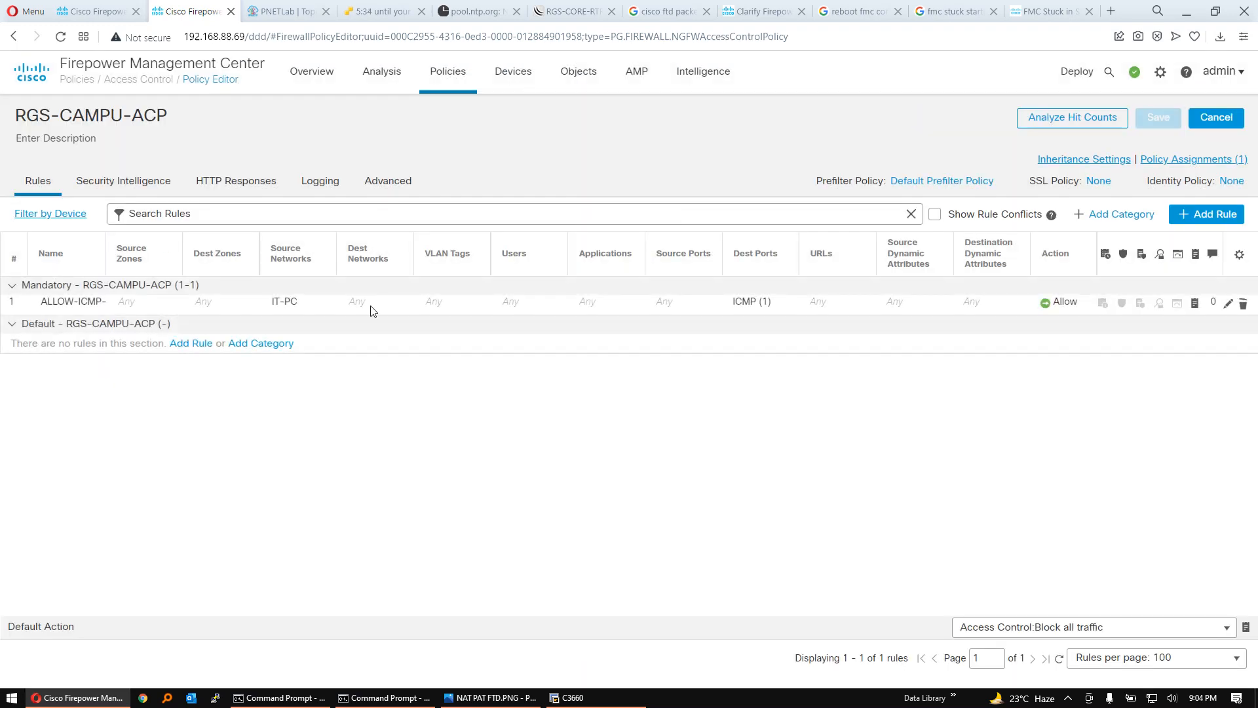
left_click(535, 312)
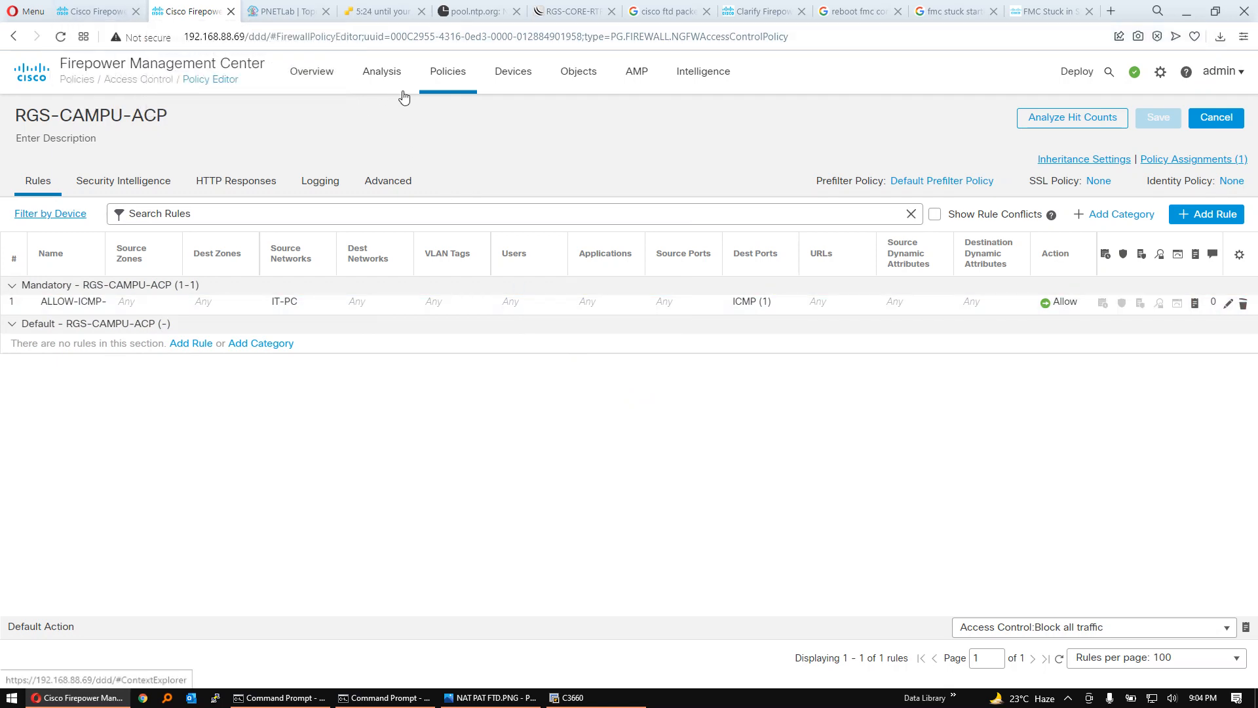
- Open the IT-SUBNET-NAT policy to review its auto NAT rule, then switch to the PNETLab topology diagram
left_click(456, 83)
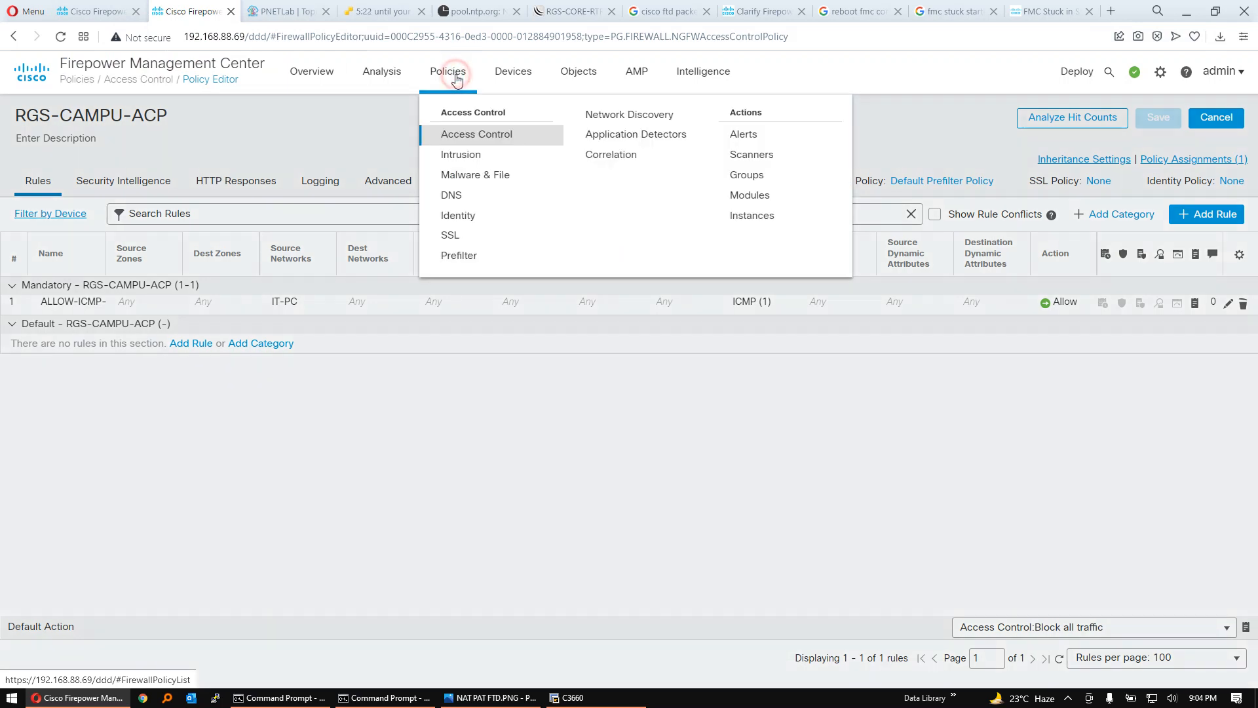
left_click(515, 78)
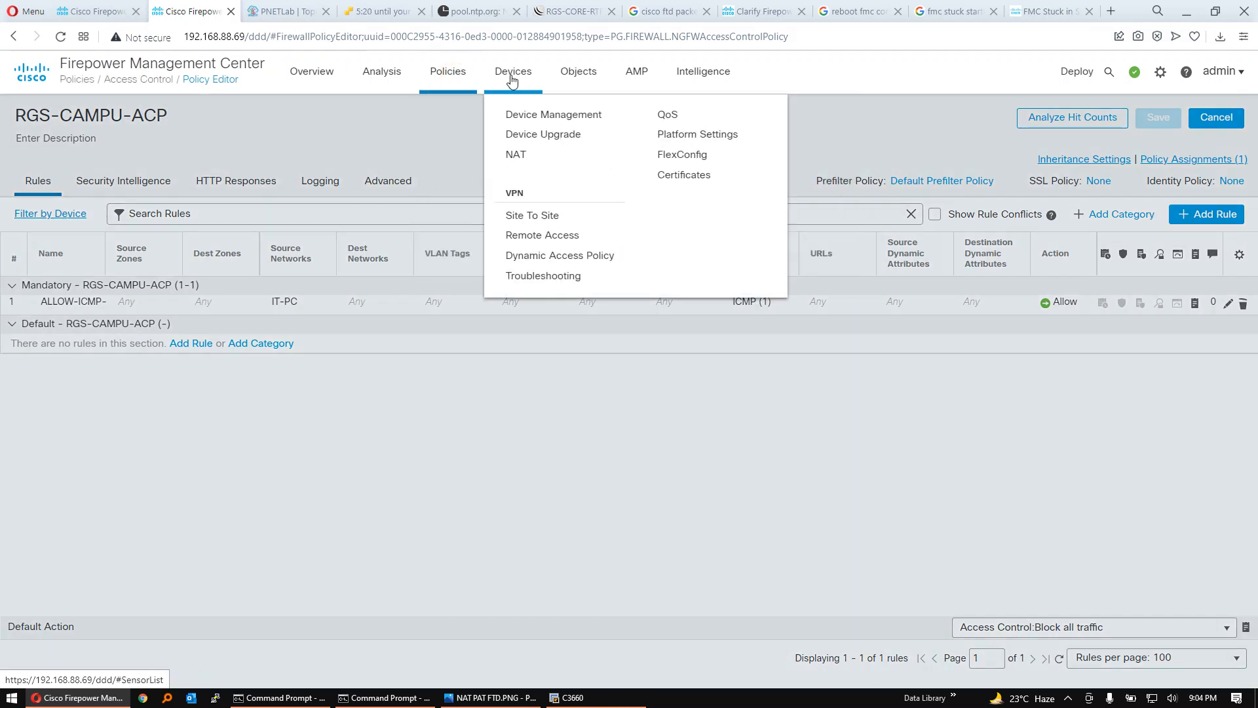
left_click(522, 157)
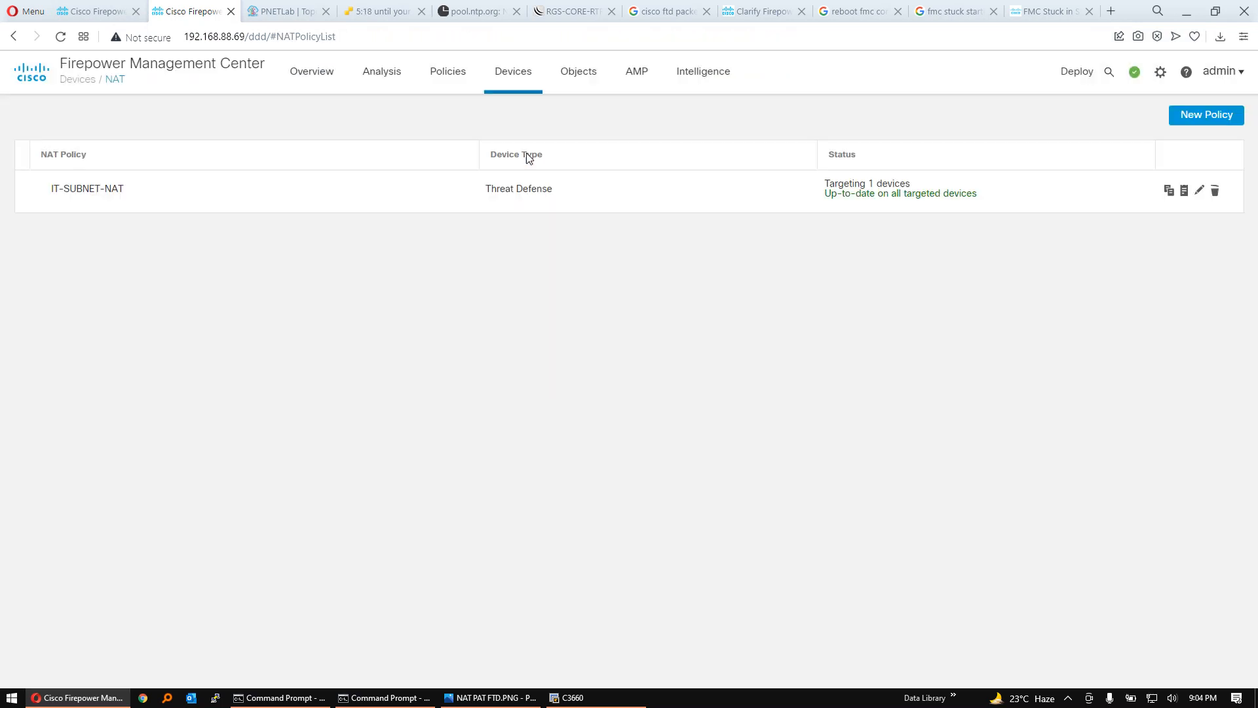
left_click(443, 188)
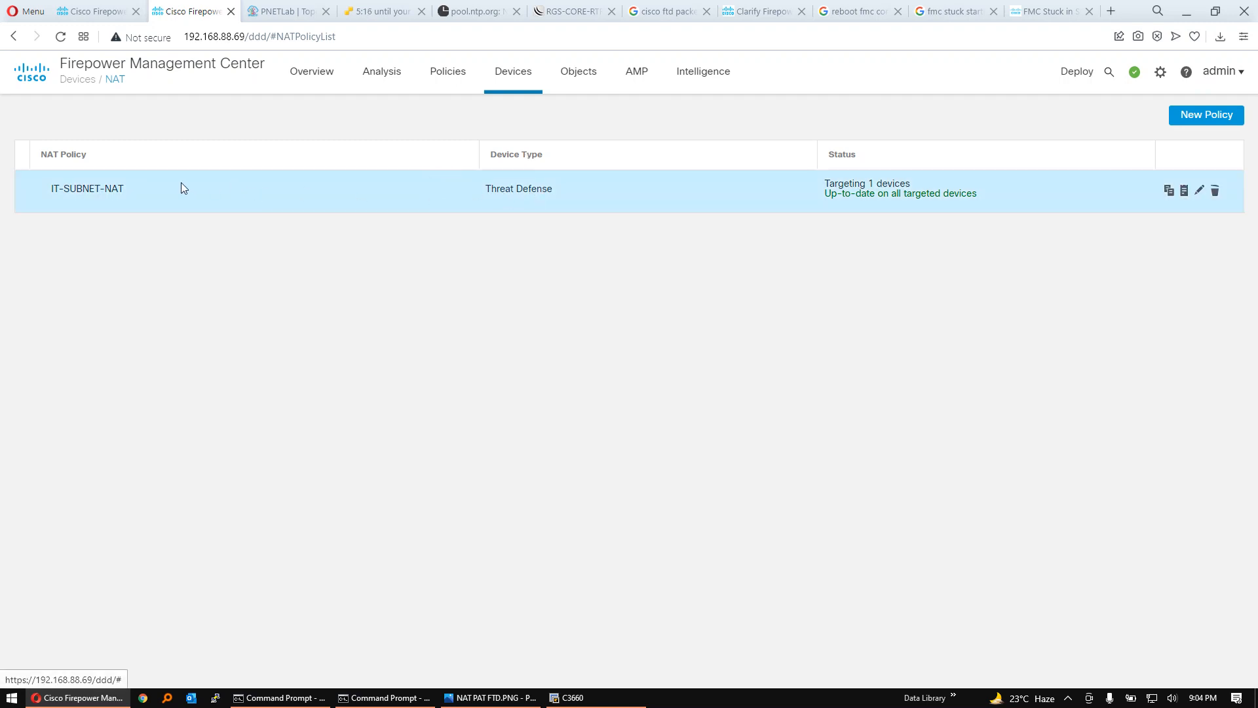
left_click(115, 190)
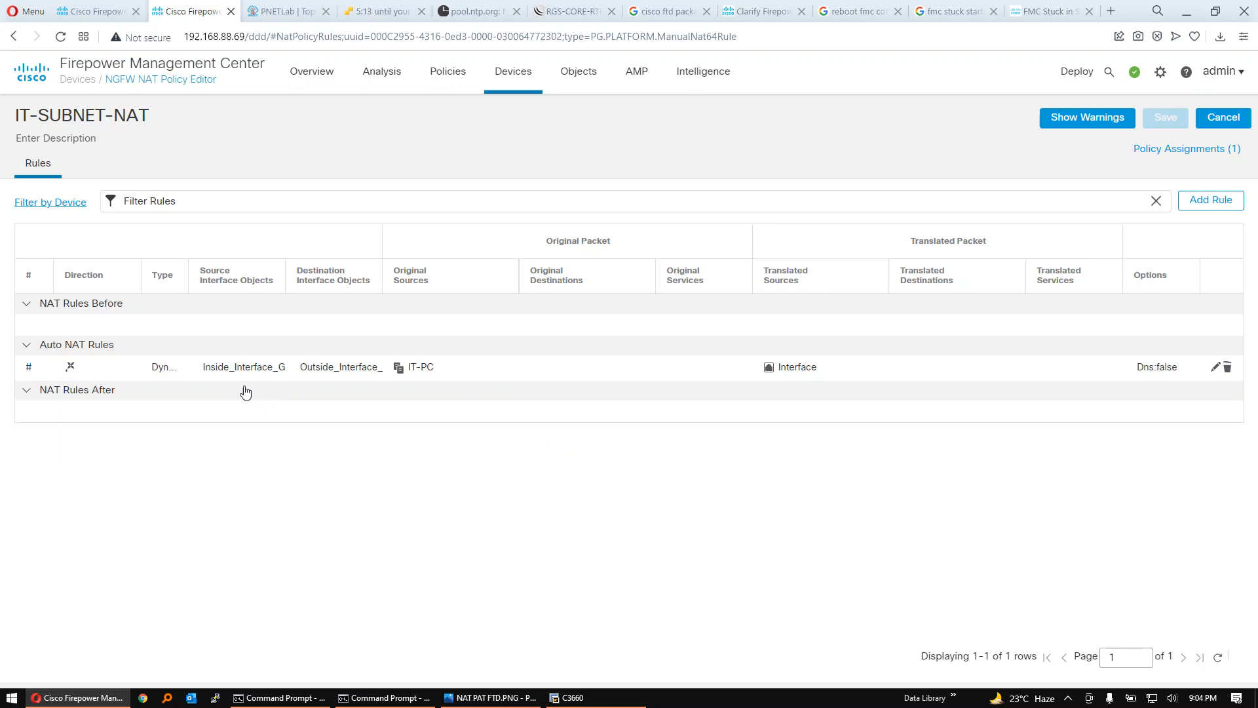
left_click(124, 5)
left_click(270, 5)
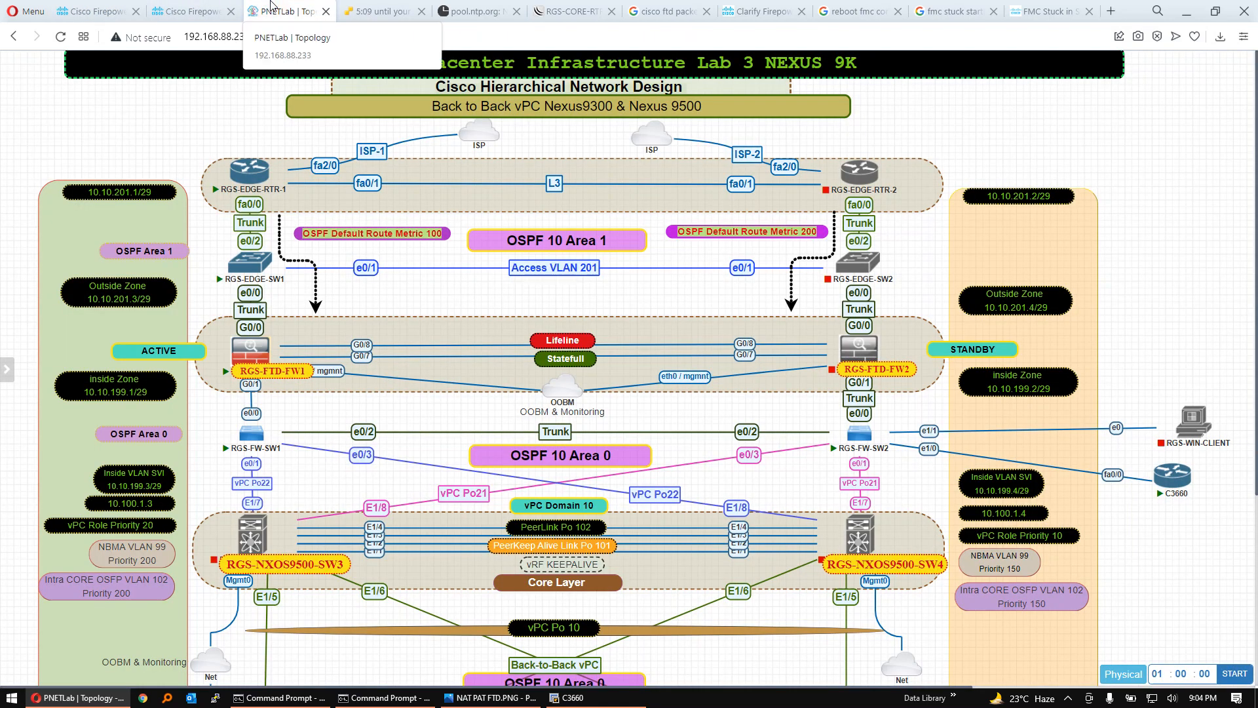